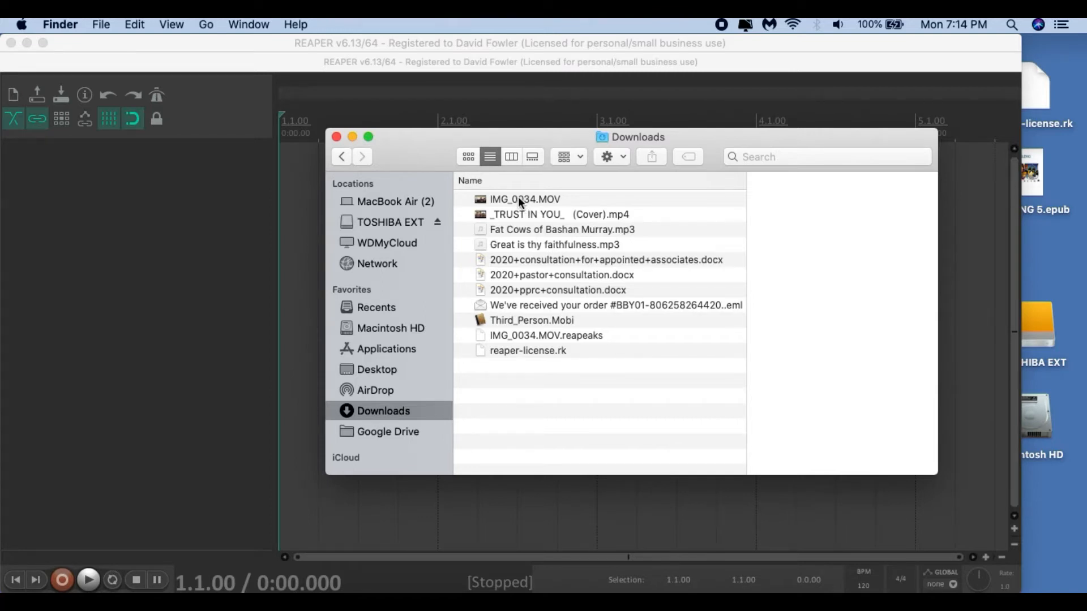
- Import IMG_0034.MOV from the Downloads folder onto a new track and place the Video Window below the track's controls
{"action": "left_click_drag", "start_coordinate": [518, 196], "coordinate": [142, 198]}
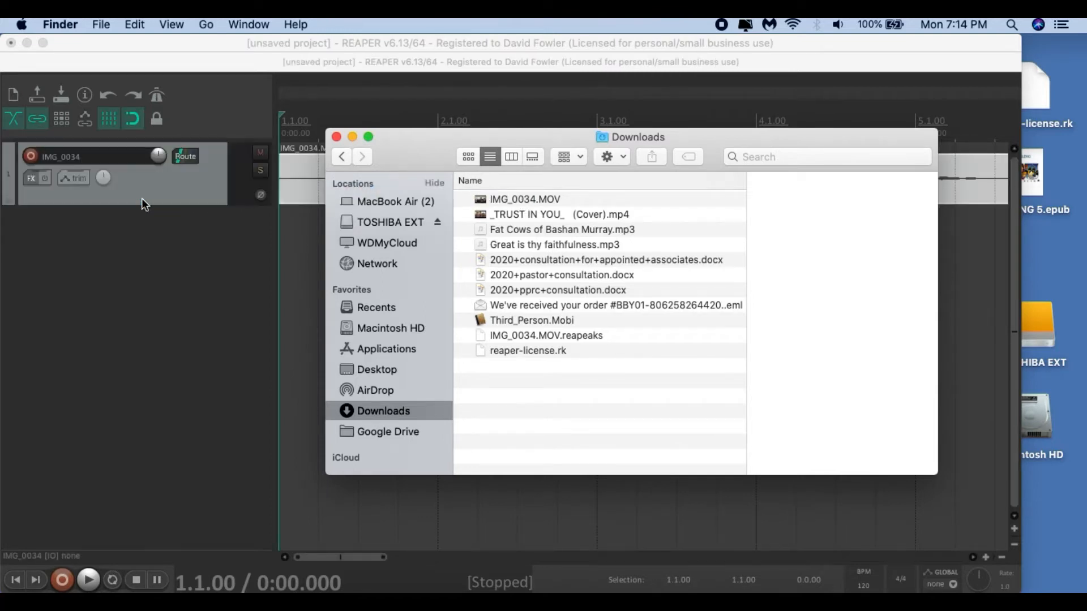
{"action": "left_click", "coordinate": [337, 137]}
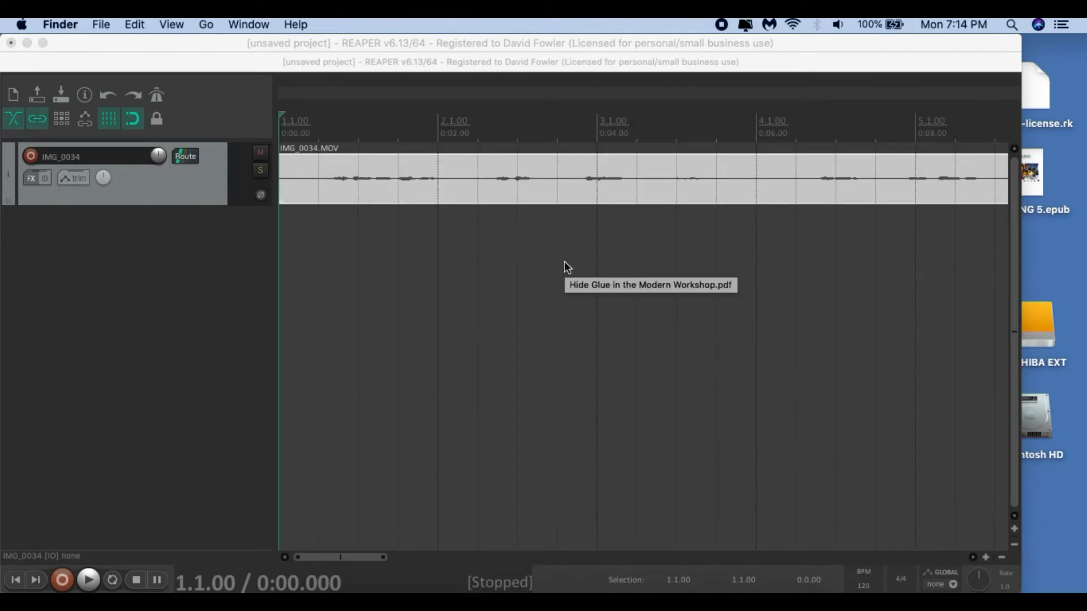
{"action": "scroll", "coordinate": [566, 262], "scroll_direction": "down", "scroll_amount": 5}
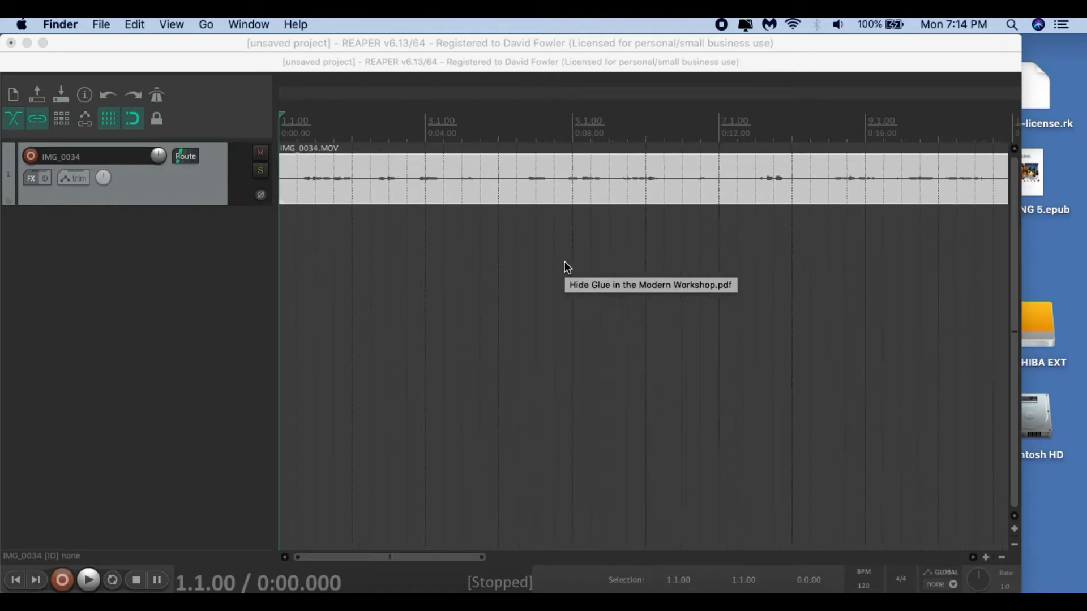
{"action": "scroll", "coordinate": [565, 262], "scroll_direction": "down", "scroll_amount": 4}
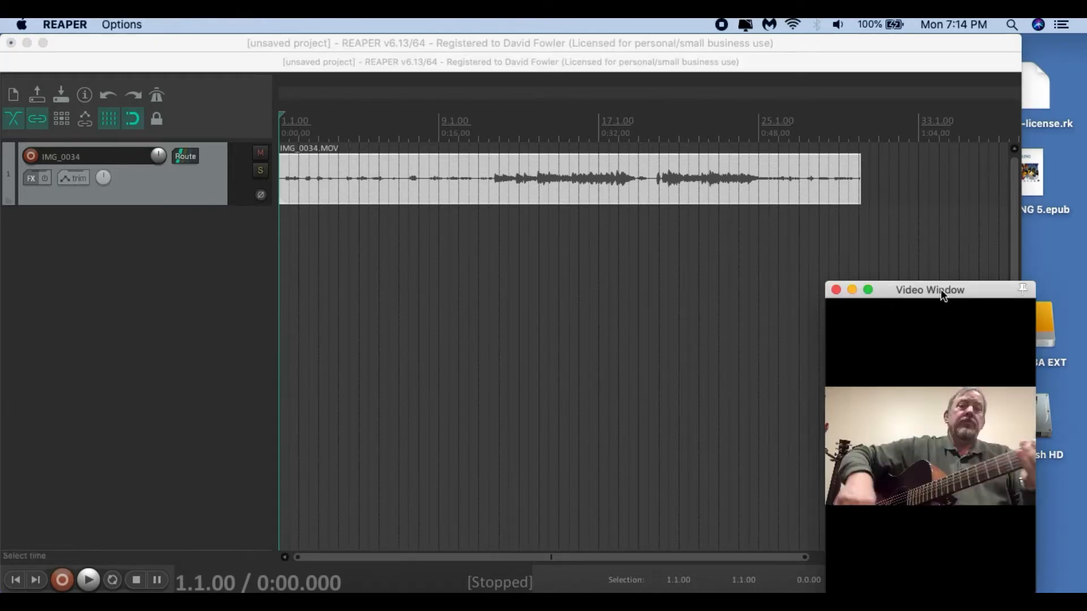
{"action": "left_click_drag", "start_coordinate": [988, 292], "coordinate": [198, 237]}
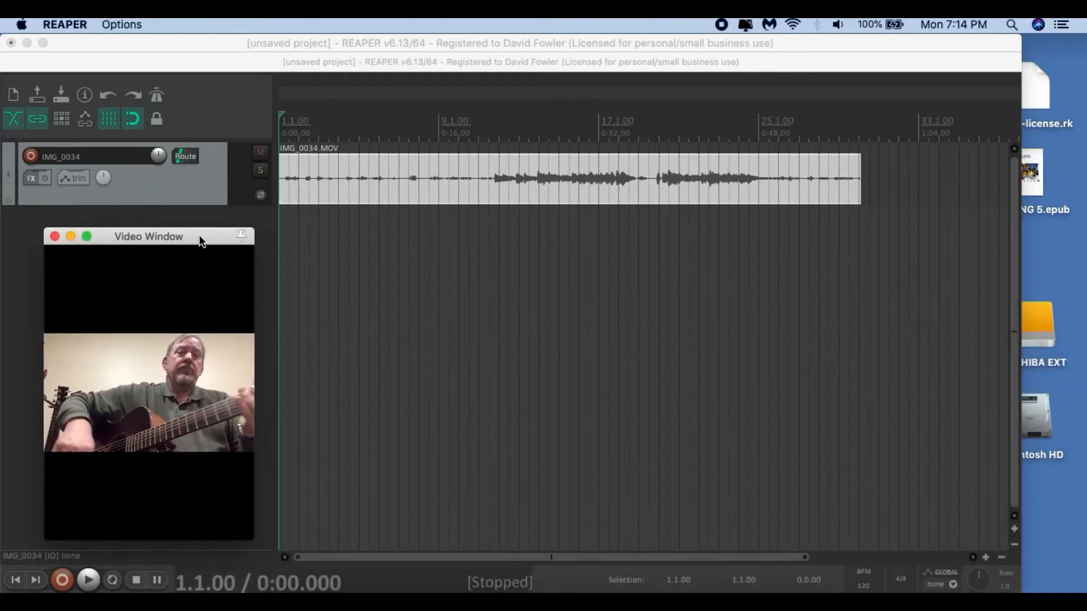
- Play the clip from 0:33 to preview the passage before the quiet gap, and stop playback
{"action": "left_click", "coordinate": [611, 193]}
{"action": "key", "text": "space"}
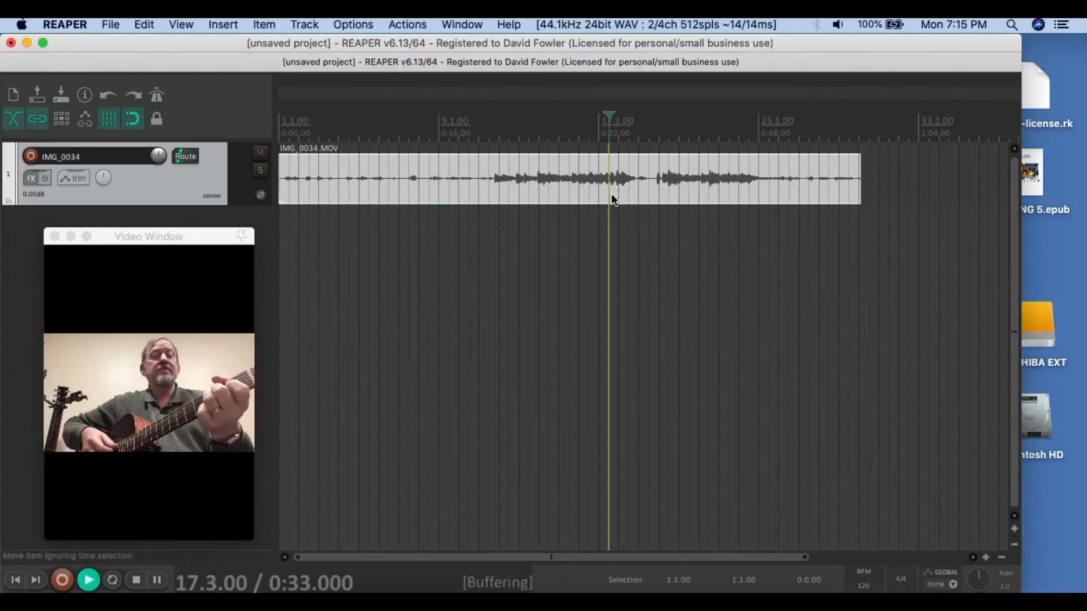
{"action": "key", "text": "space"}
{"action": "key", "text": "space"}
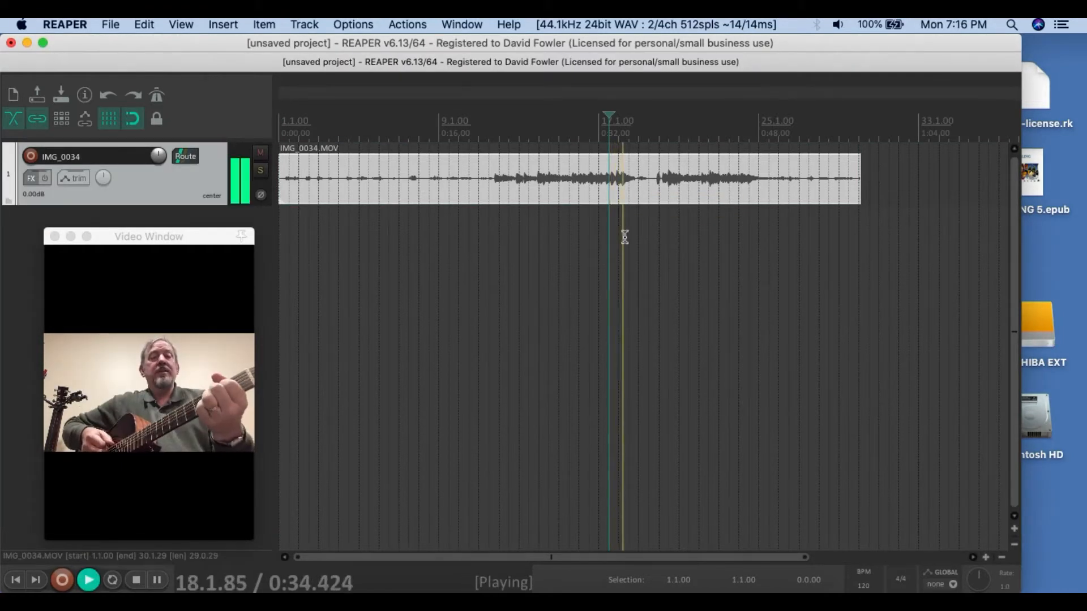
{"action": "key", "text": "space"}
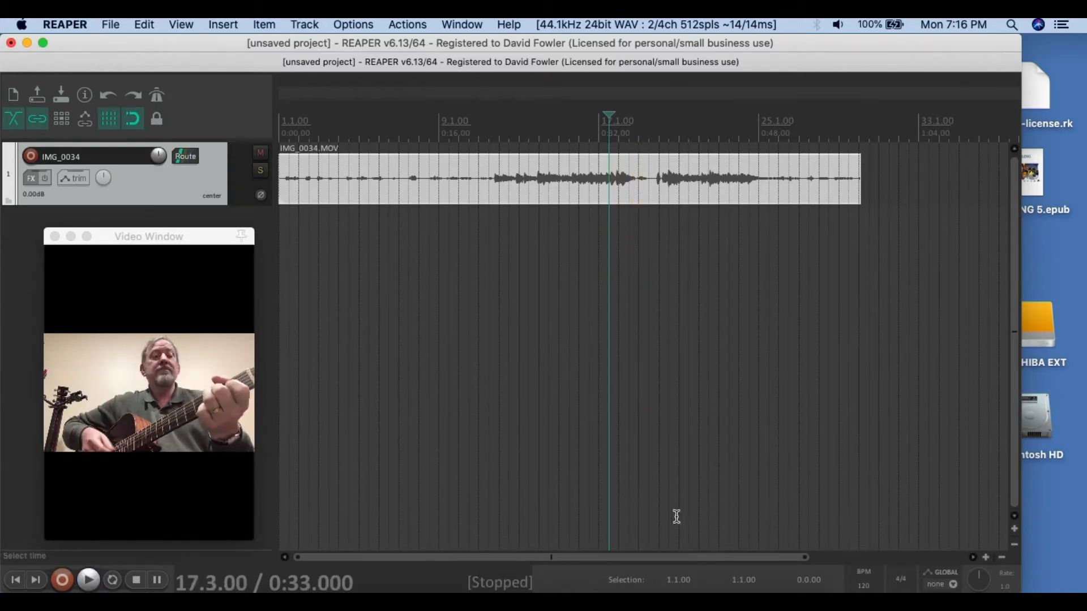
- Raise the system sound volume well above its low level
{"action": "key", "text": "XF86AudioRaiseVolume"}
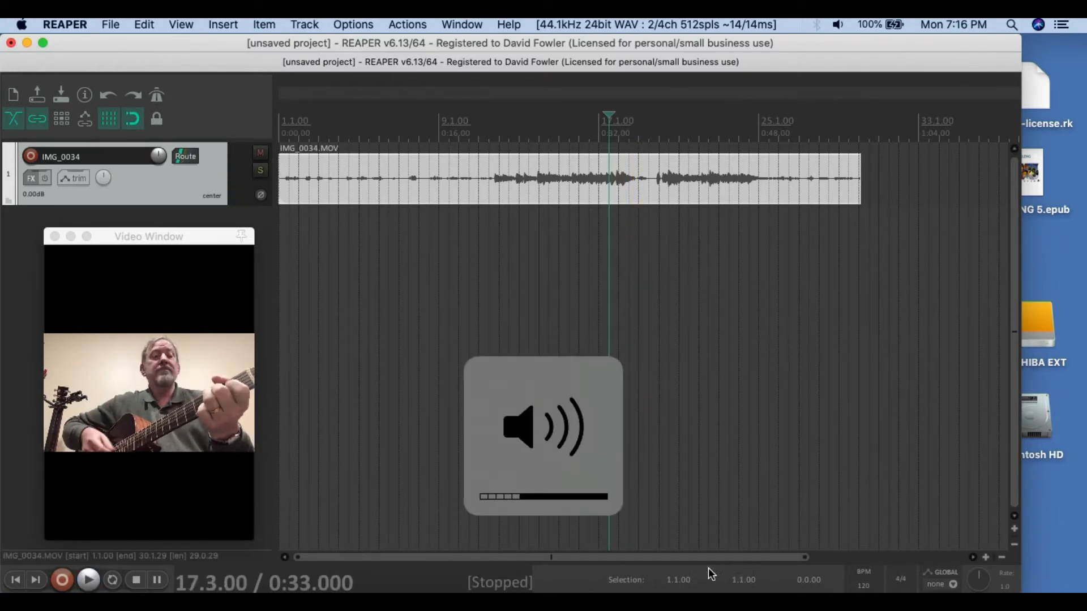
{"action": "key", "text": "XF86AudioRaiseVolume"}
{"action": "key", "text": "XF86AudioRaiseVolume"}
{"action": "key", "text": "XF86AudioRaiseVolume"}
{"action": "key", "text": "XF86AudioRaiseVolume"}
{"action": "key", "text": "XF86AudioRaiseVolume"}
{"action": "key", "text": "XF86AudioRaiseVolume"}
{"action": "key", "text": "XF86AudioRaiseVolume"}
{"action": "key", "text": "XF86AudioRaiseVolume"}
{"action": "key", "text": "XF86AudioRaiseVolume"}
{"action": "key", "text": "XF86AudioRaiseVolume"}
{"action": "key", "text": "XF86AudioRaiseVolume"}
- Play the passage around 0:32 to 0:33 repeatedly to find where the mistake begins
{"action": "key", "text": "space"}
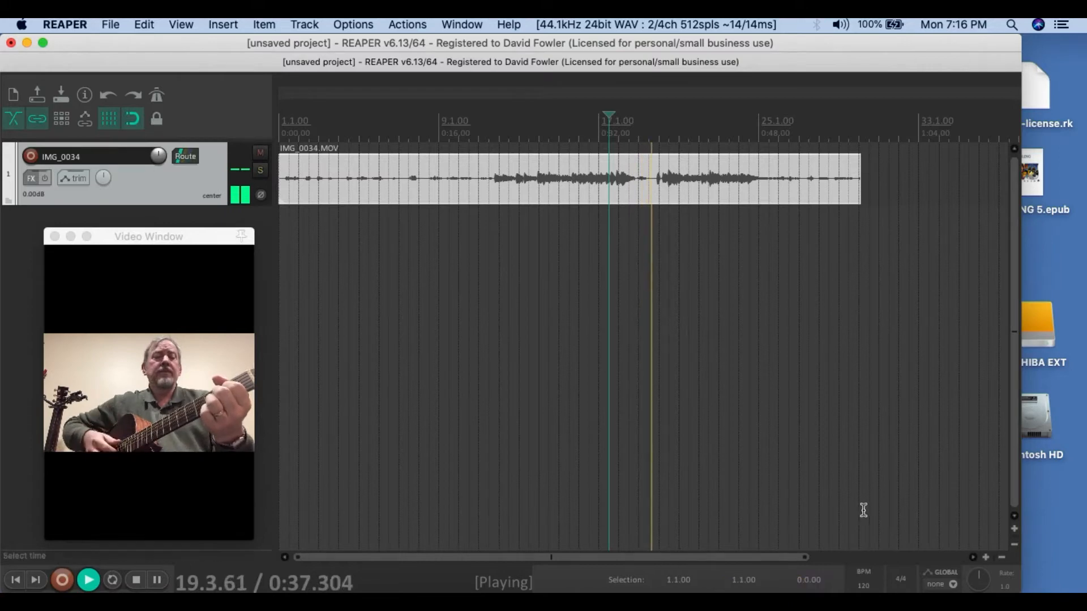
{"action": "left_click", "coordinate": [597, 243]}
{"action": "key", "text": "space"}
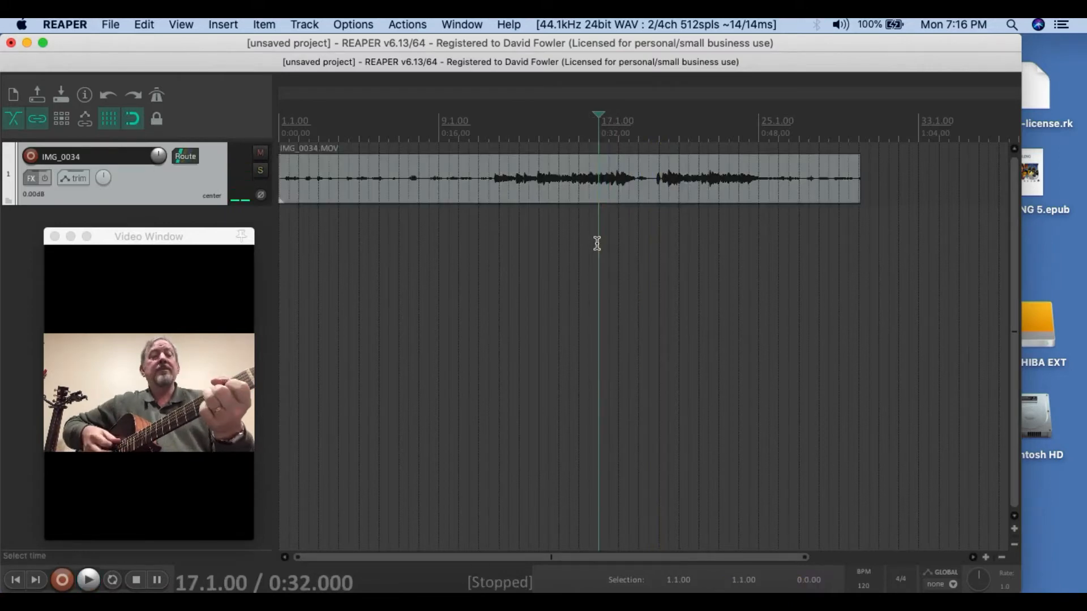
{"action": "key", "text": "space"}
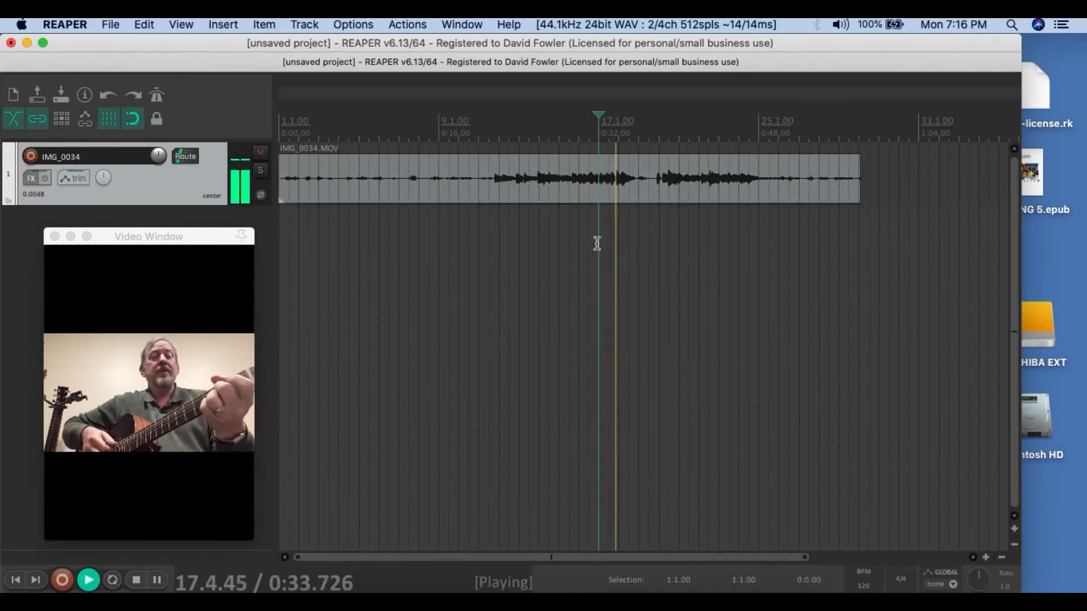
{"action": "key", "text": "space"}
{"action": "key", "text": "space"}
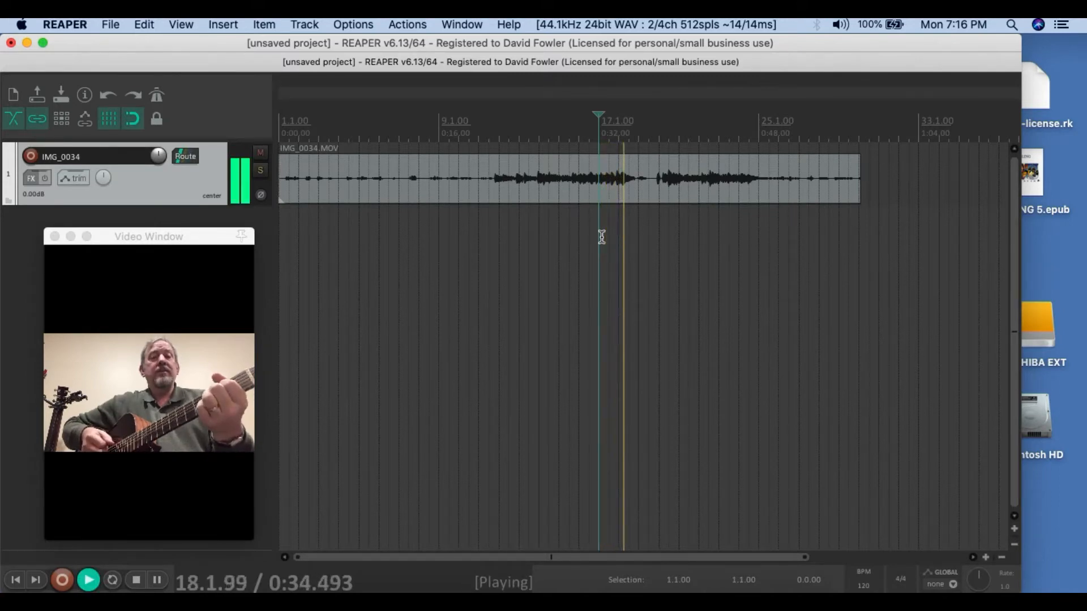
{"action": "key", "text": "space"}
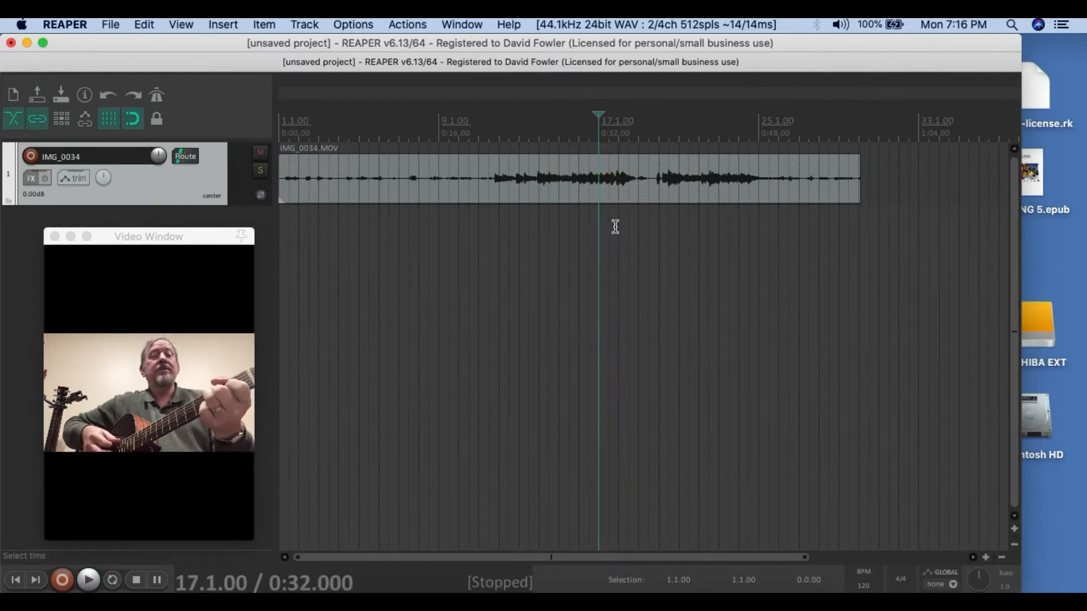
{"action": "scroll", "coordinate": [616, 227], "scroll_direction": "up", "scroll_amount": 8}
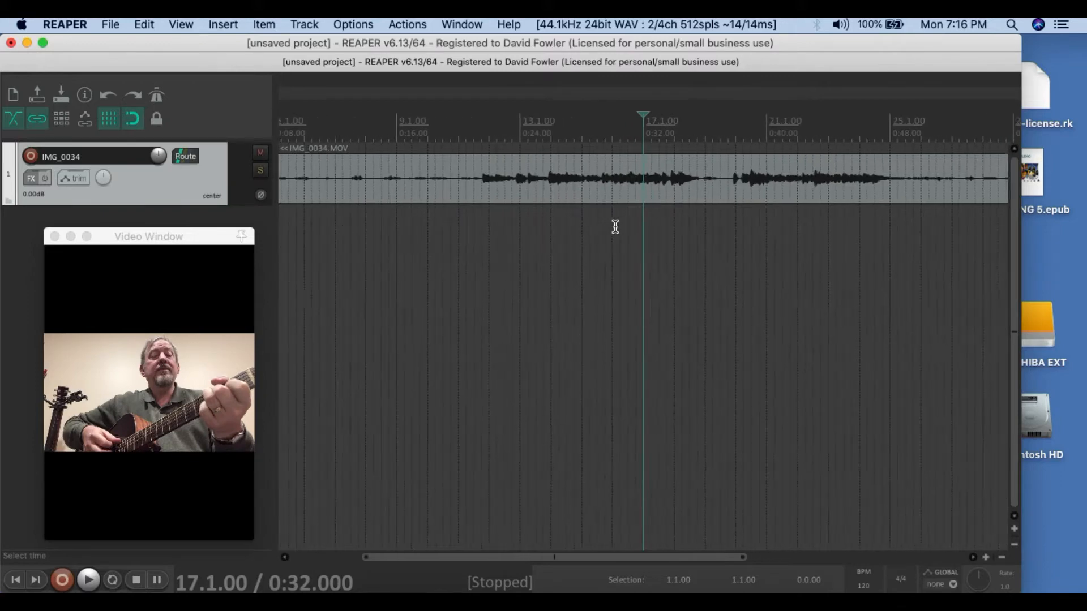
{"action": "left_click", "coordinate": [691, 221]}
{"action": "key", "text": "space"}
{"action": "key", "text": "space"}
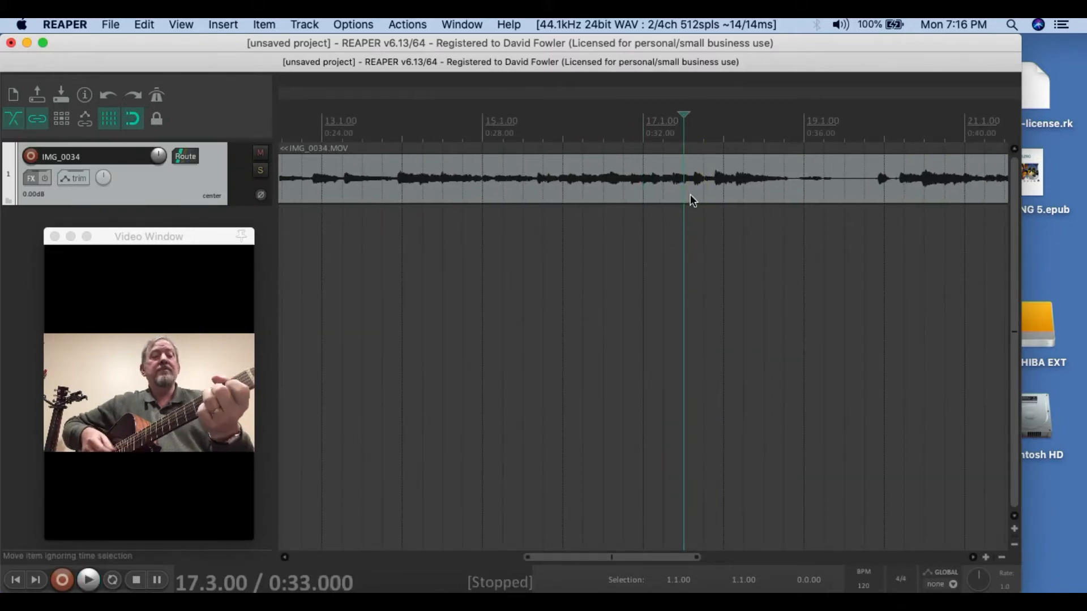
- Play short stretches after the quiet gap, around 0:38 and from 0:38.5, to find where the repeated phrase resumes
{"action": "left_click", "coordinate": [881, 185]}
{"action": "key", "text": "space"}
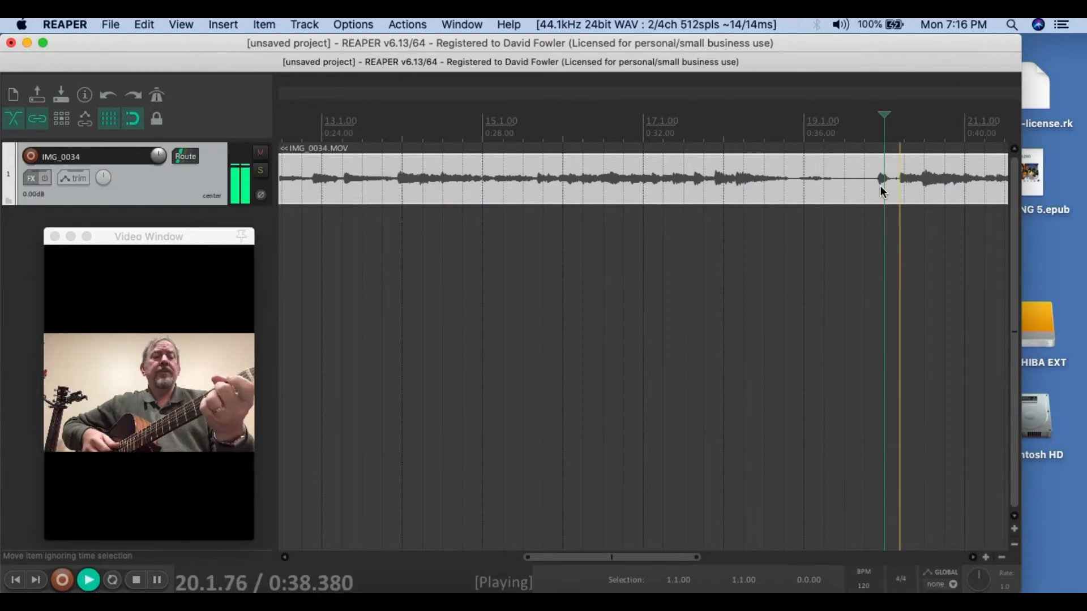
{"action": "key", "text": "space"}
{"action": "left_click", "coordinate": [900, 189]}
{"action": "key", "text": "space"}
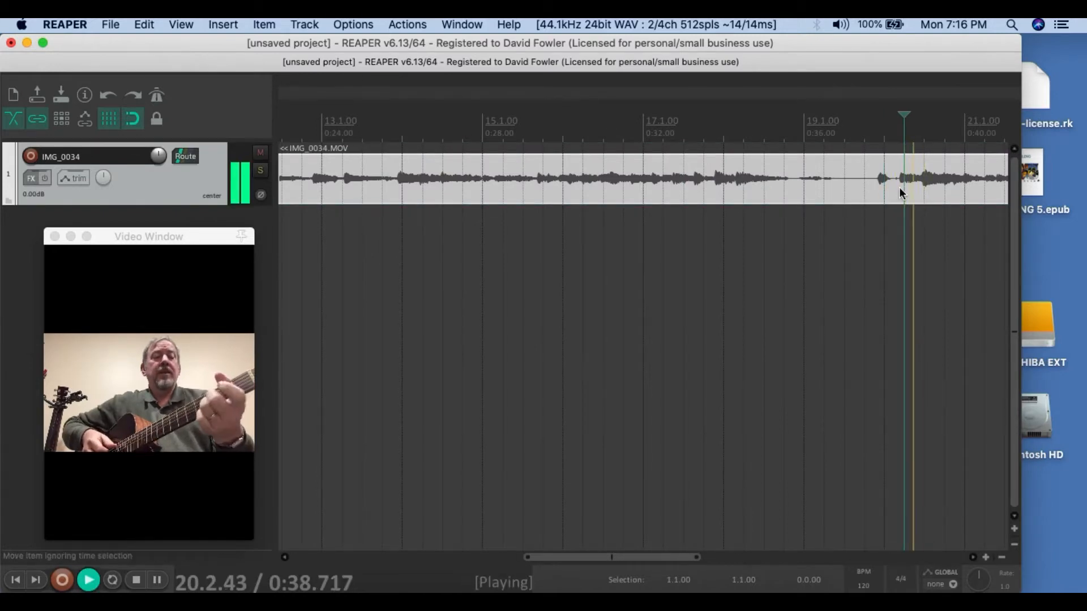
{"action": "key", "text": "space"}
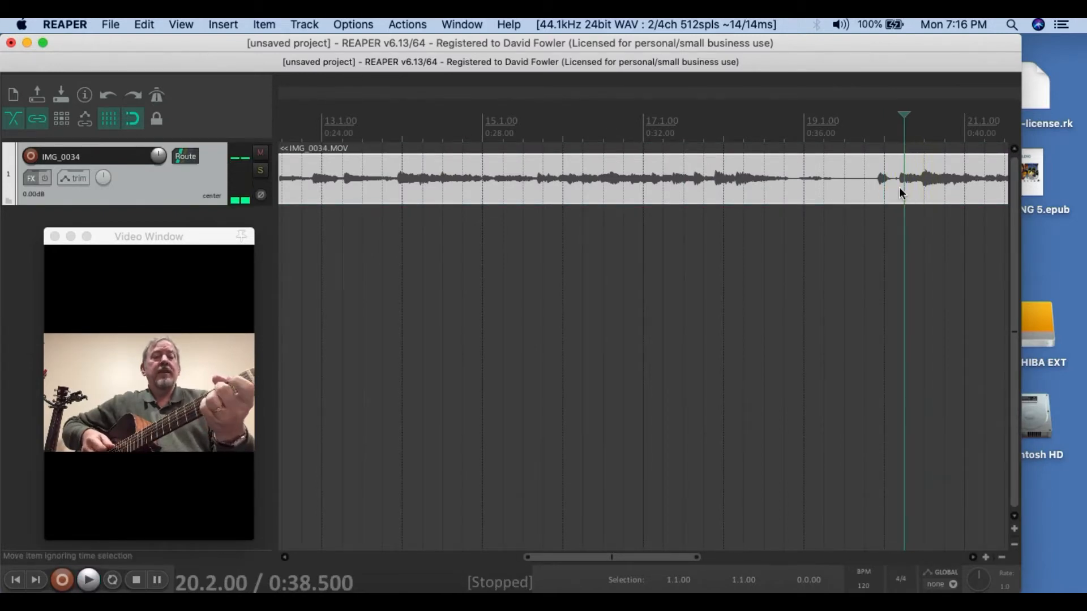
- Audition the last notes before the quiet gap, including from 0:33.500, to find the matching cut point
{"action": "left_click", "coordinate": [736, 190]}
{"action": "key", "text": "space"}
{"action": "key", "text": "space"}
{"action": "left_click", "coordinate": [711, 186]}
{"action": "key", "text": "space"}
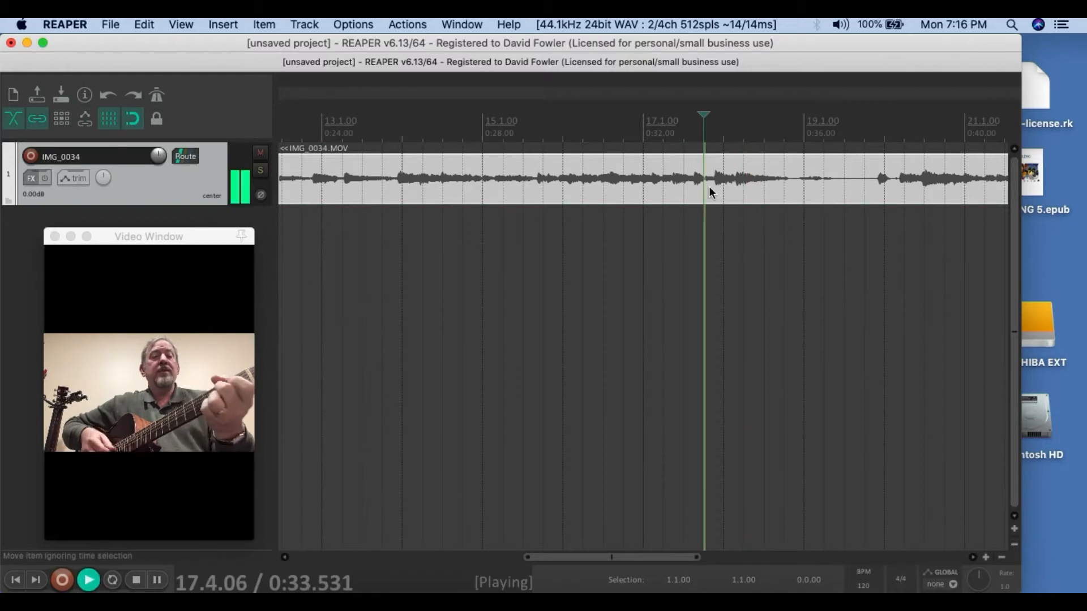
{"action": "key", "text": "space"}
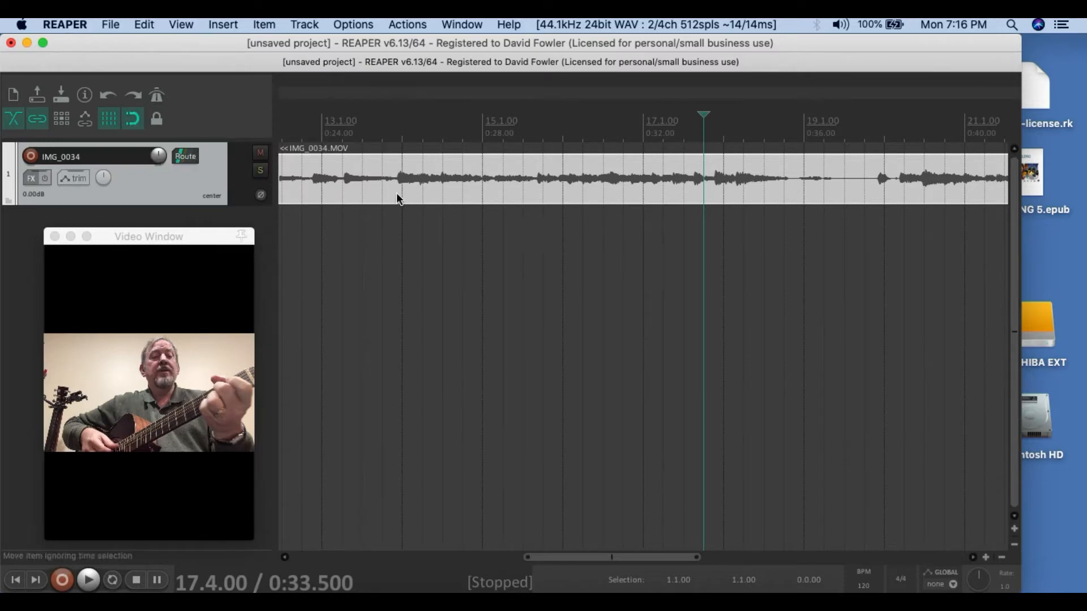
- Turn off snapping and play the clip from 0:33.700 to check the cut point
{"action": "left_click", "coordinate": [133, 121]}
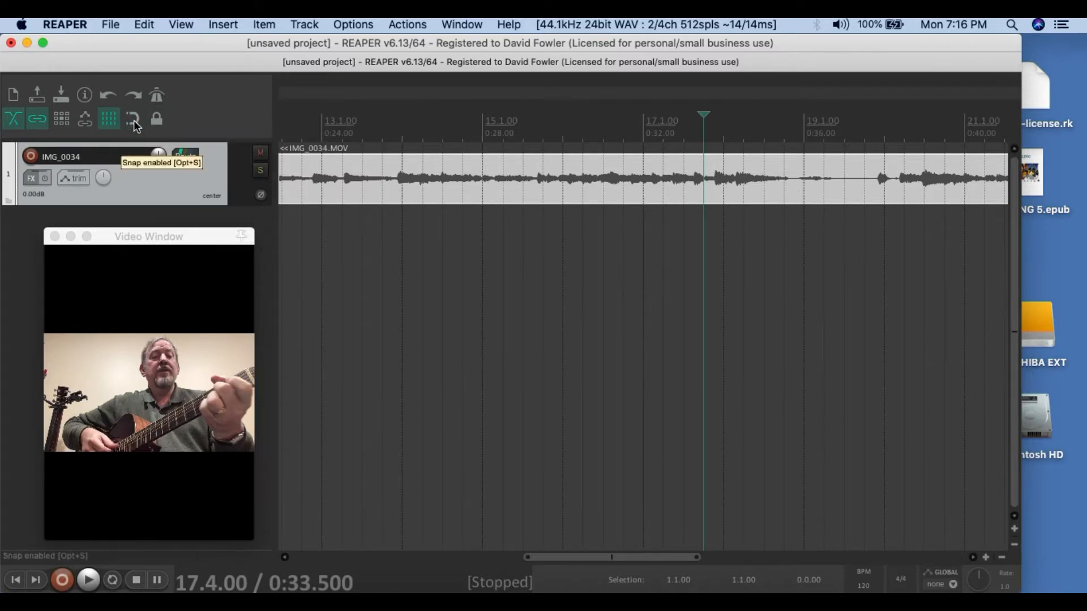
{"action": "left_click", "coordinate": [711, 191]}
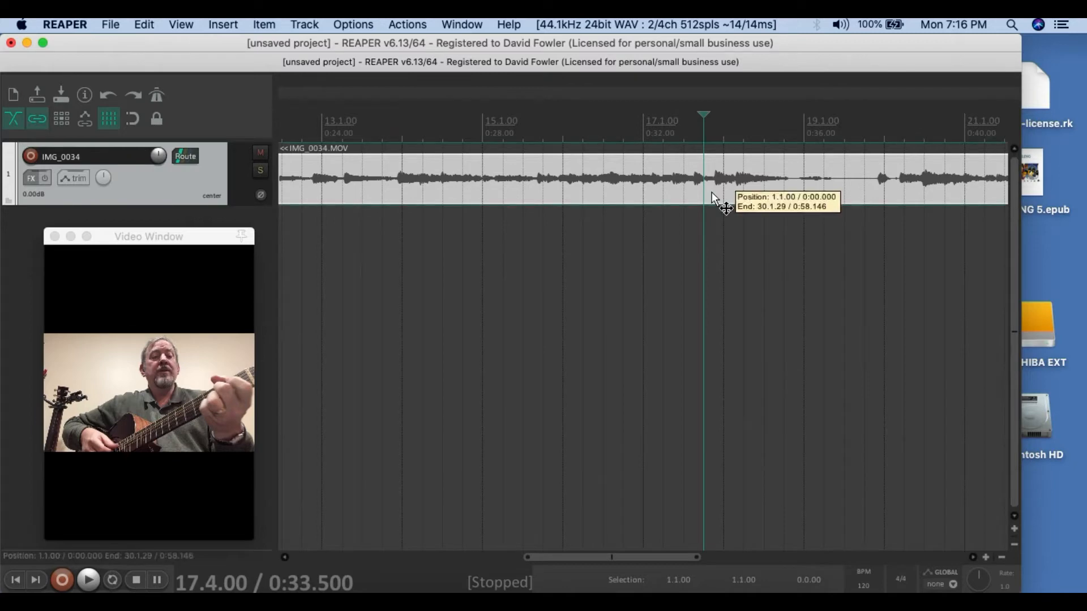
{"action": "key", "text": "space"}
{"action": "key", "text": "space"}
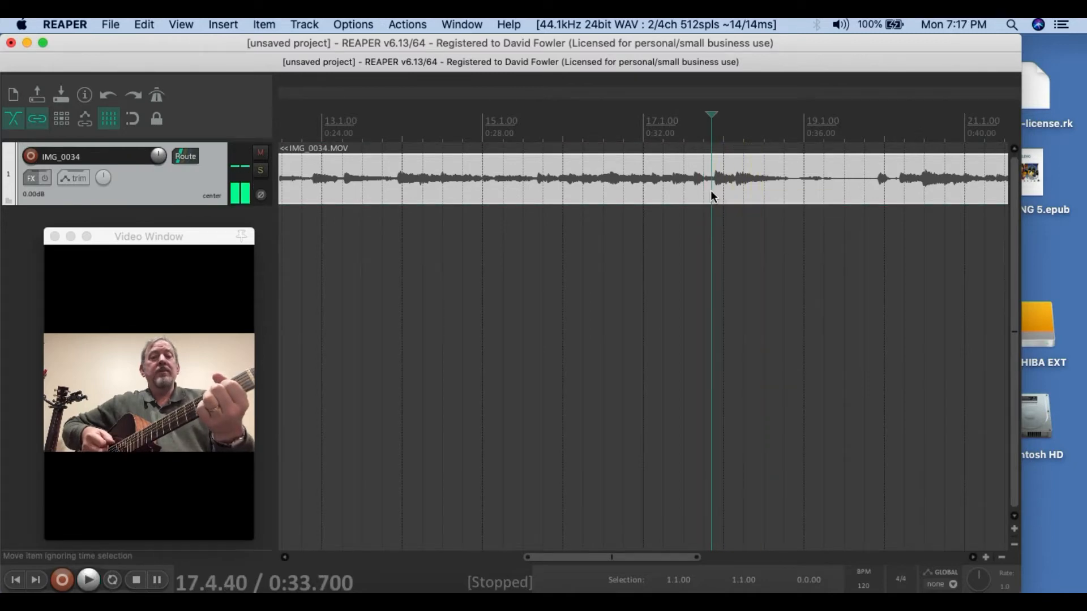
- Split the IMG_0034.MOV clip at 0:33.779, at the start of the note before the quiet gap
{"action": "left_click", "coordinate": [714, 191]}
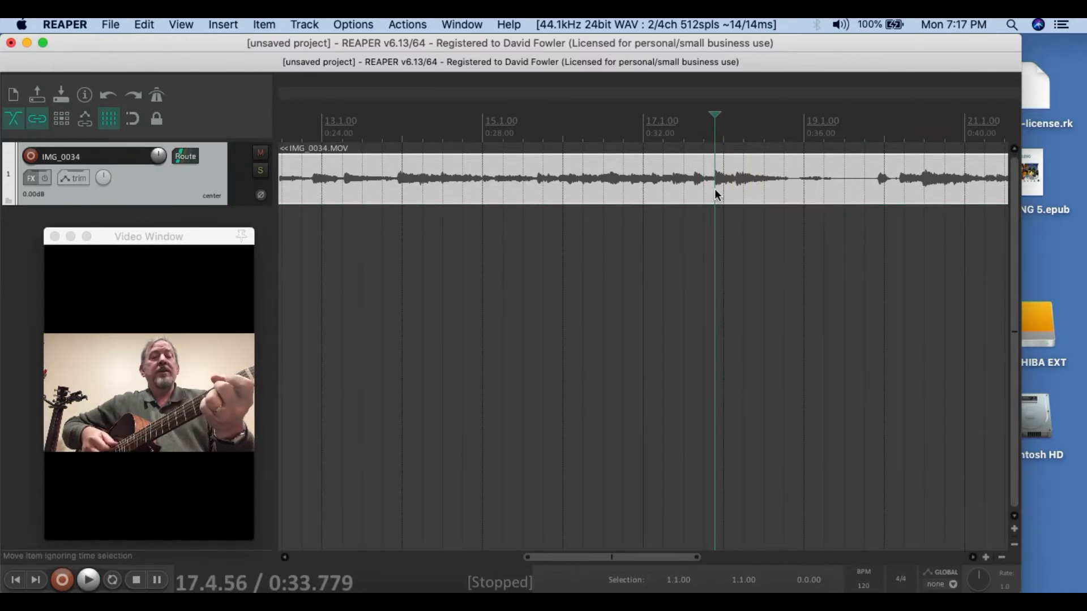
{"action": "left_click", "coordinate": [714, 189]}
{"action": "left_click", "coordinate": [713, 190]}
{"action": "scroll", "coordinate": [713, 189], "scroll_direction": "up", "scroll_amount": 5}
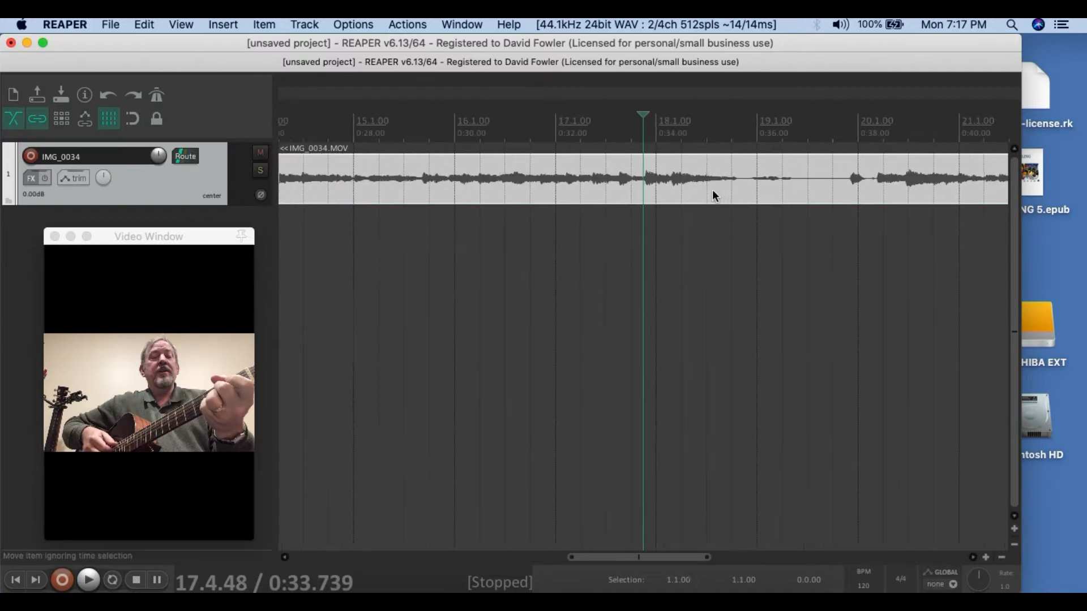
{"action": "left_click", "coordinate": [648, 195]}
{"action": "key", "text": "s"}
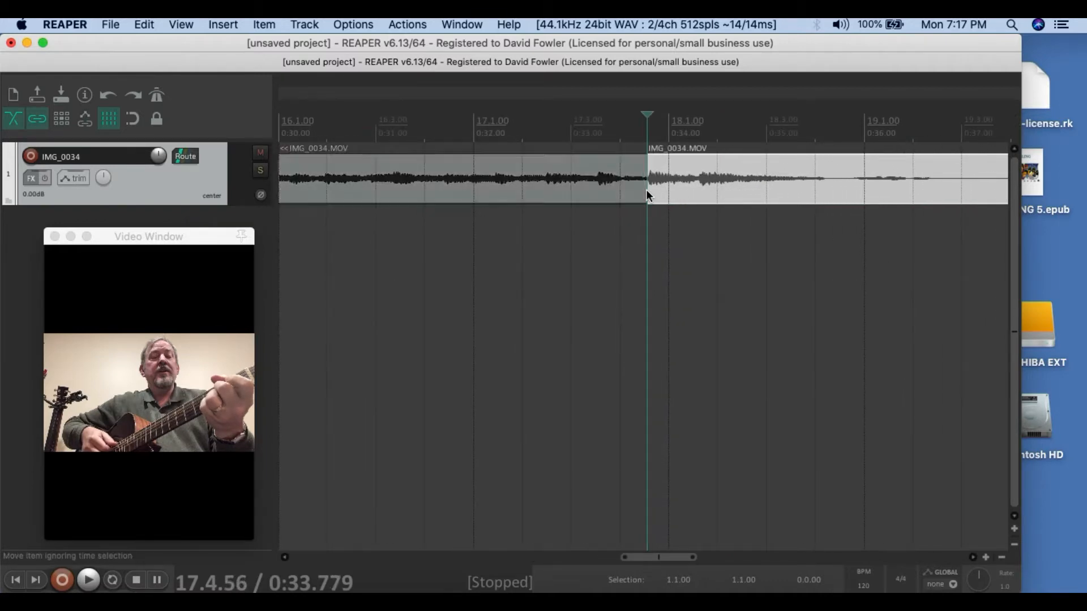
- Audition the note after the quiet gap and split the clip at its start, at 0:38.387
{"action": "scroll", "coordinate": [850, 227], "scroll_direction": "down", "scroll_amount": 1}
{"action": "scroll", "coordinate": [865, 232], "scroll_direction": "down", "scroll_amount": 4}
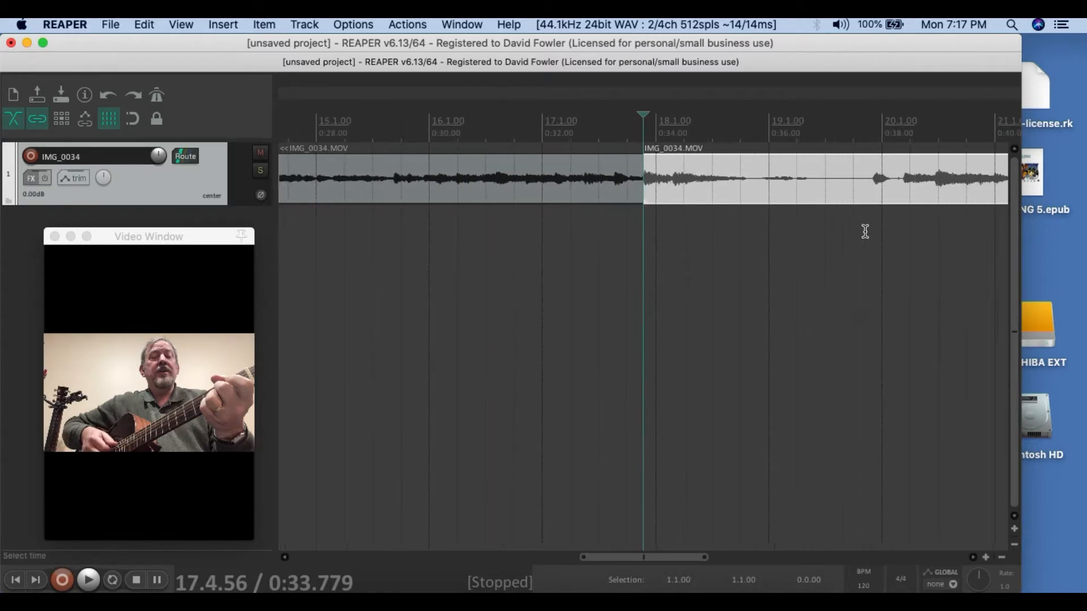
{"action": "left_click", "coordinate": [883, 195]}
{"action": "key", "text": "space"}
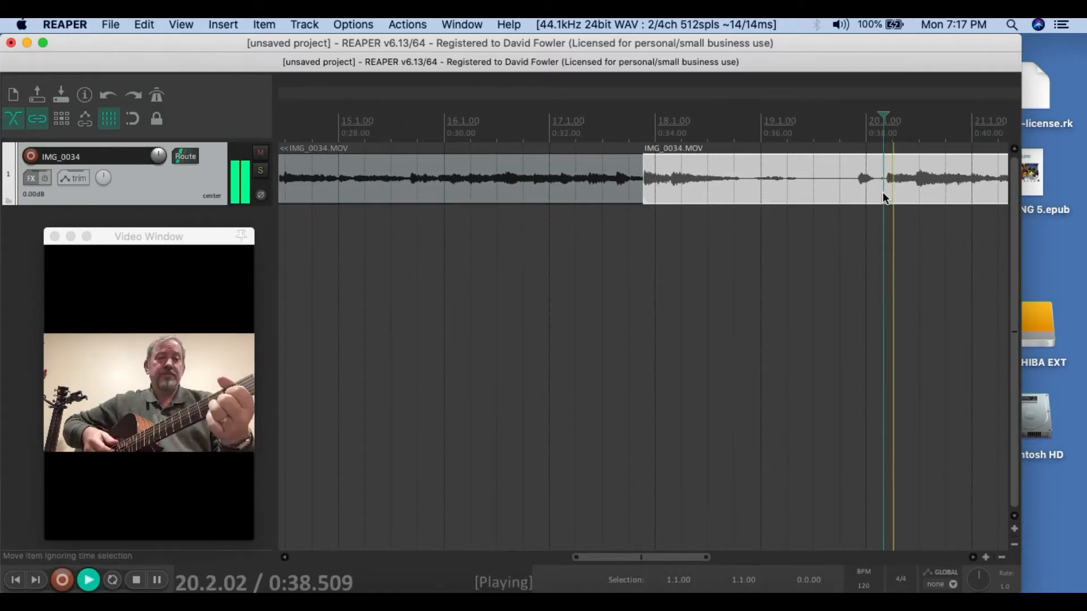
{"action": "key", "text": "space"}
{"action": "left_click", "coordinate": [886, 193]}
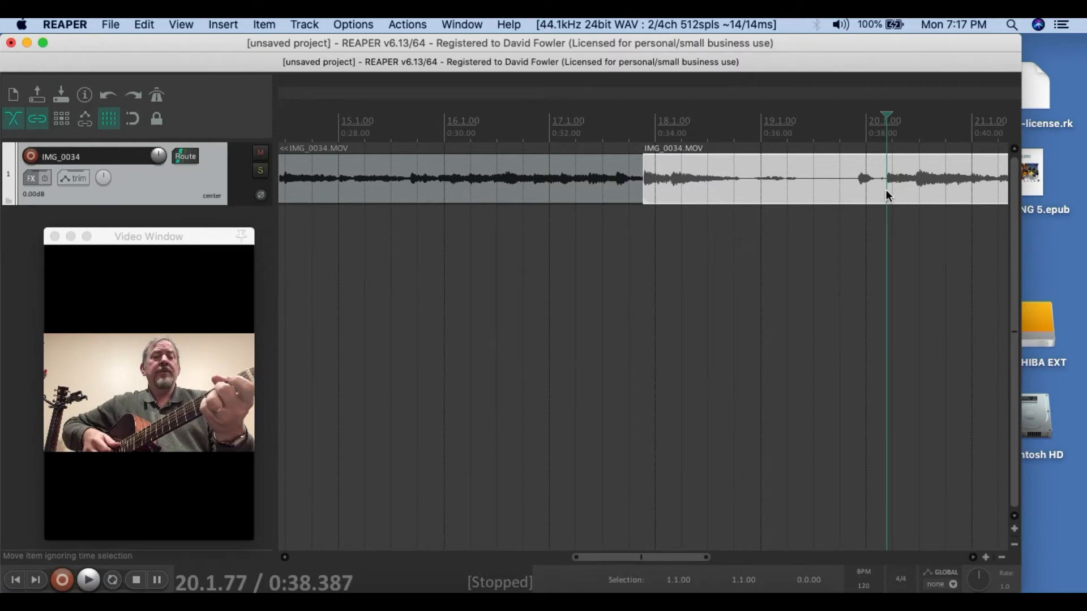
{"action": "key", "text": "s"}
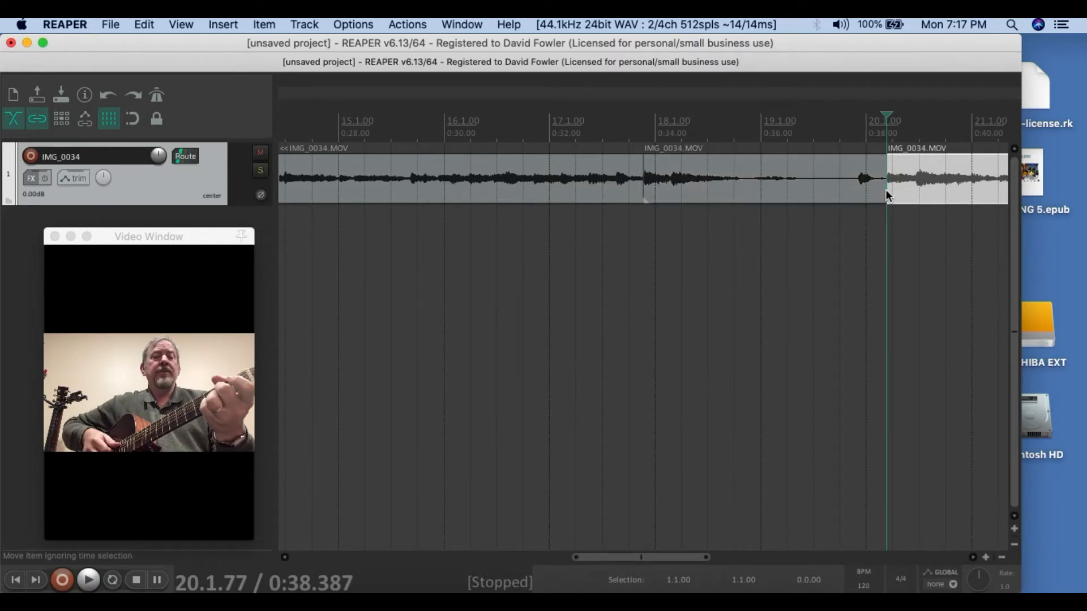
- Delete the segment between the two splits and move the following clip back to slightly overlap the end of the first clip
{"action": "left_click", "coordinate": [782, 182]}
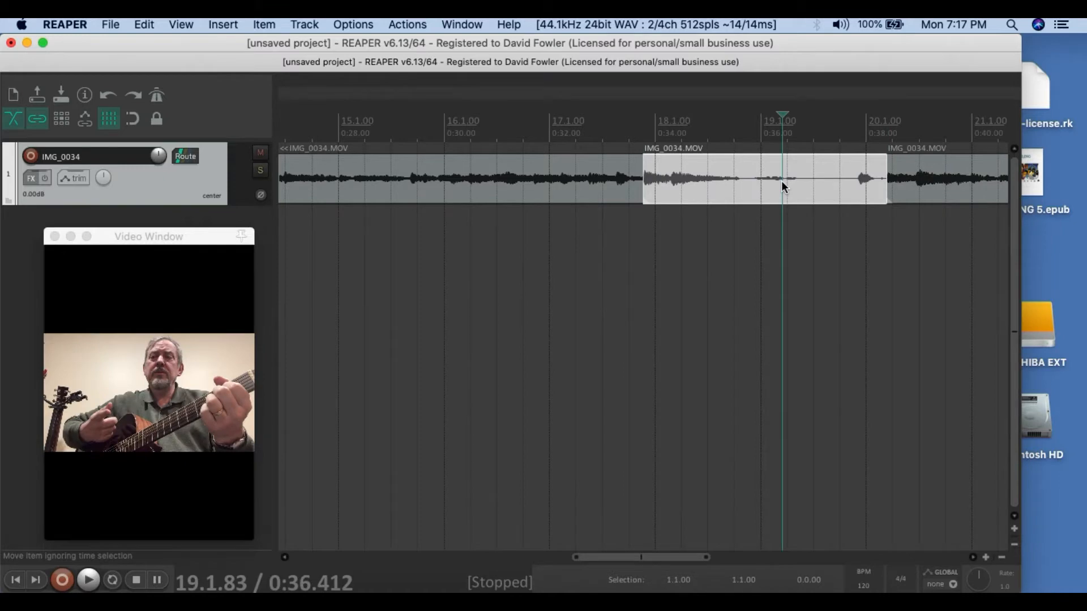
{"action": "key", "text": "Delete"}
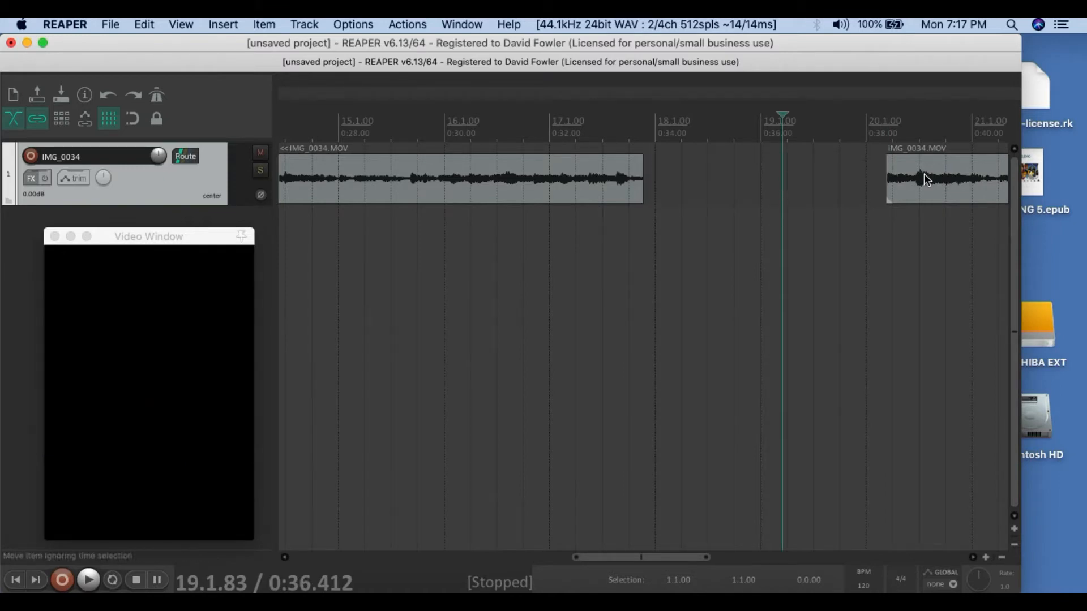
{"action": "left_click_drag", "start_coordinate": [915, 168], "coordinate": [654, 164]}
{"action": "scroll", "coordinate": [643, 190], "scroll_direction": "up", "scroll_amount": 3}
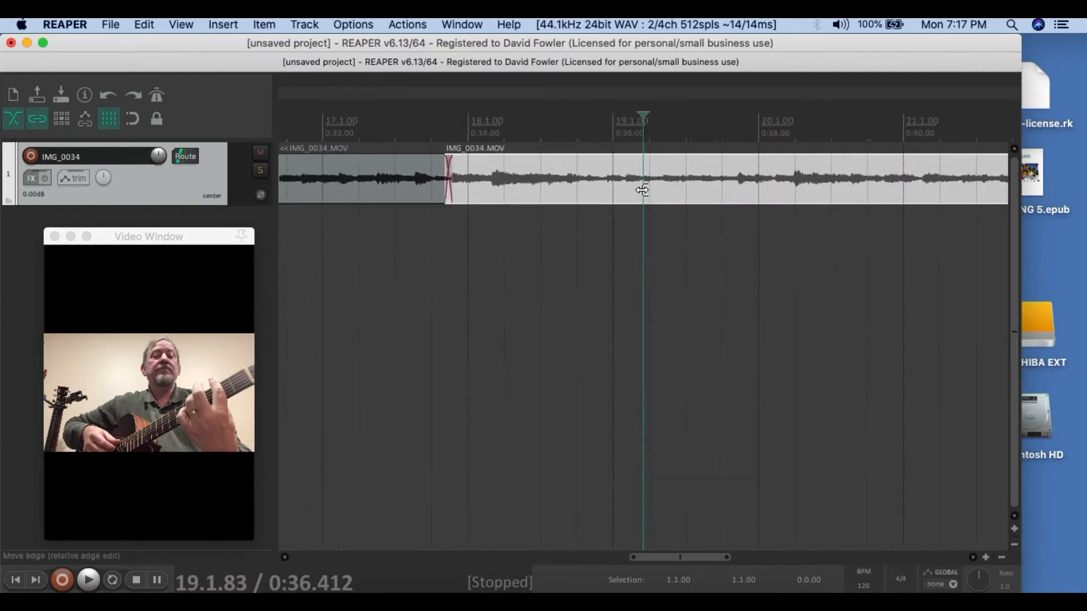
{"action": "scroll", "coordinate": [643, 190], "scroll_direction": "up", "scroll_amount": 2}
{"action": "left_click", "coordinate": [346, 302]}
{"action": "scroll", "coordinate": [347, 303], "scroll_direction": "up", "scroll_amount": 4}
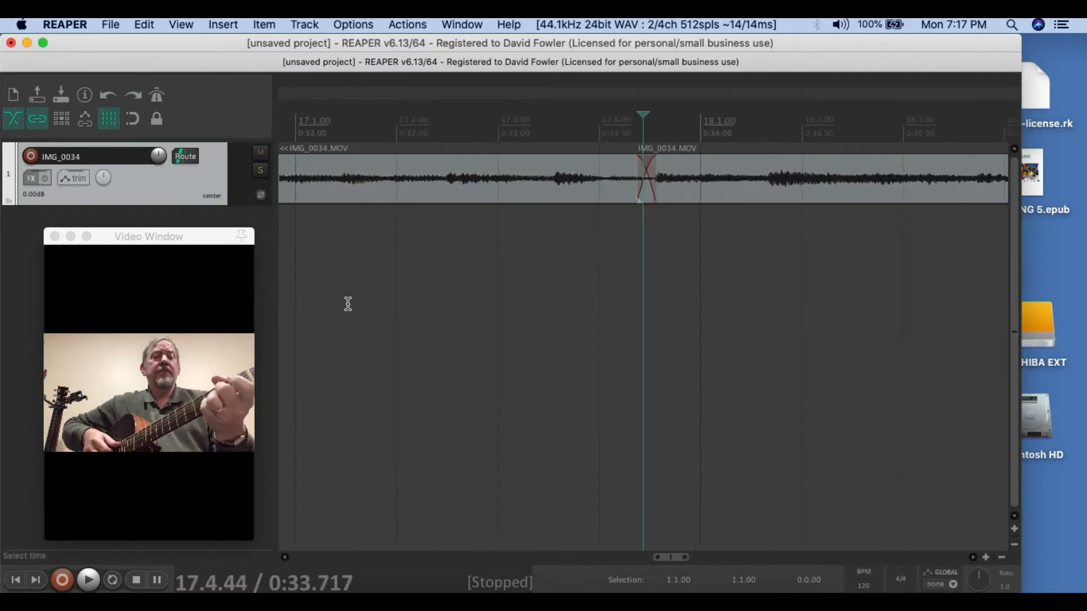
- Play across the join between the two IMG_0034.MOV clips, starting from 0:29.308 and again from 0:32.416, to check the edit
{"action": "scroll", "coordinate": [347, 303], "scroll_direction": "down", "scroll_amount": 4}
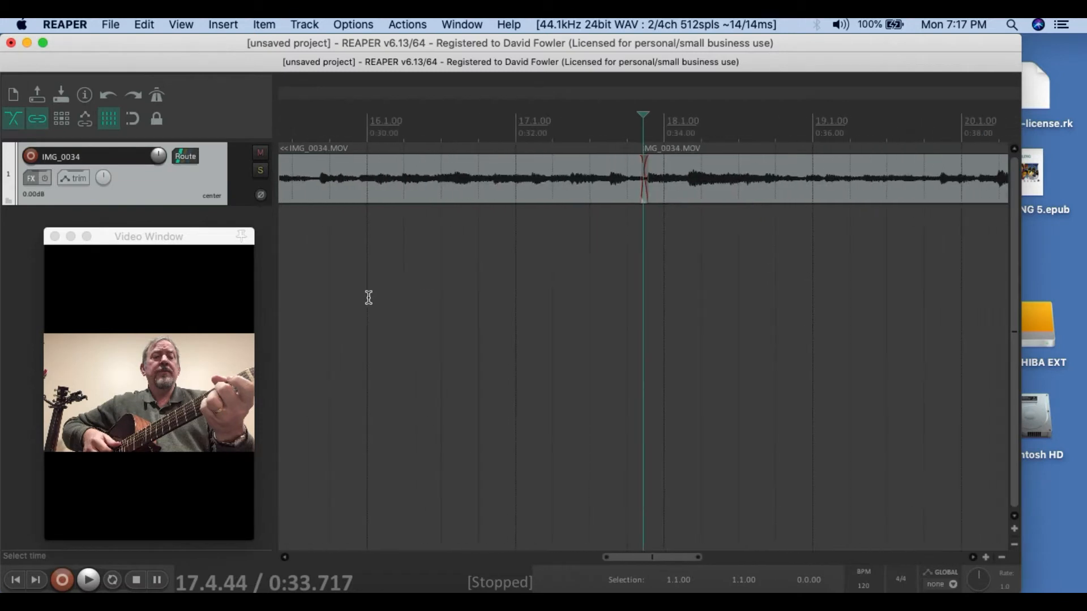
{"action": "scroll", "coordinate": [368, 298], "scroll_direction": "down", "scroll_amount": 3}
{"action": "left_click", "coordinate": [454, 276]}
{"action": "key", "text": "space"}
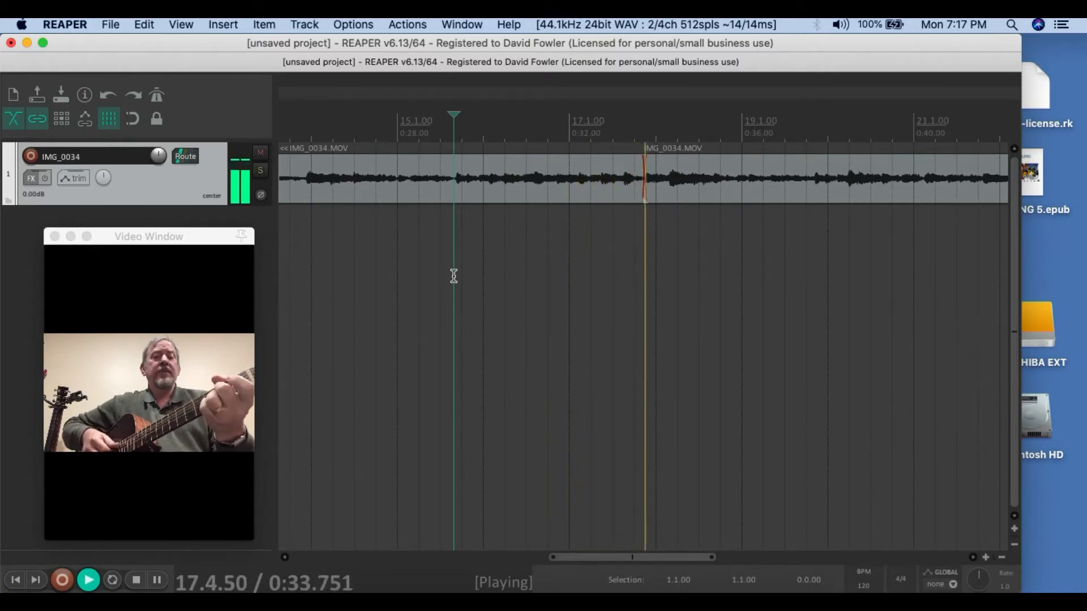
{"action": "key", "text": "space"}
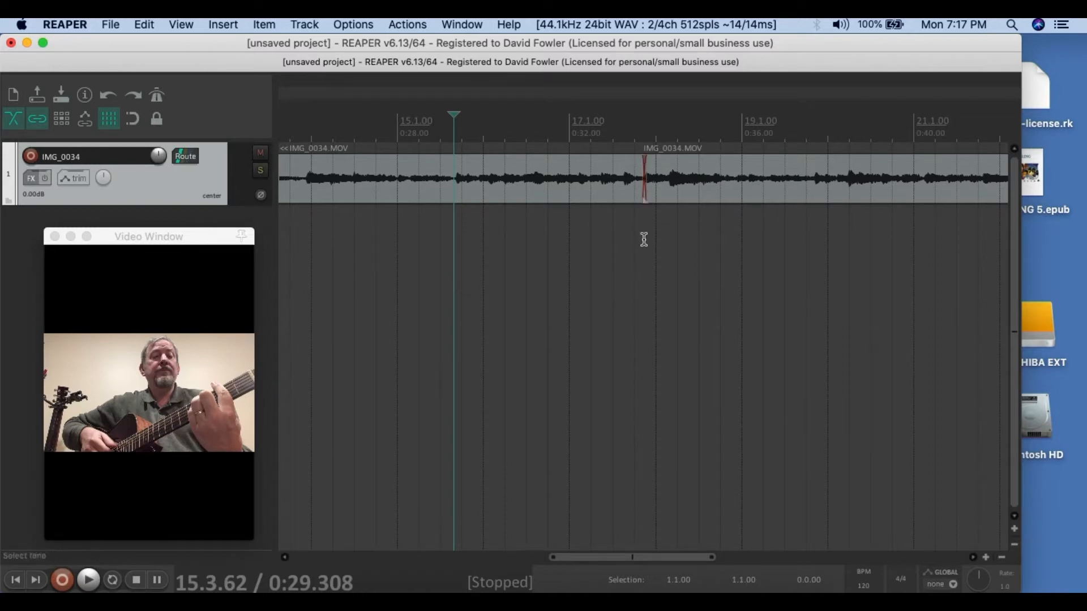
{"action": "left_click", "coordinate": [587, 217]}
{"action": "key", "text": "space"}
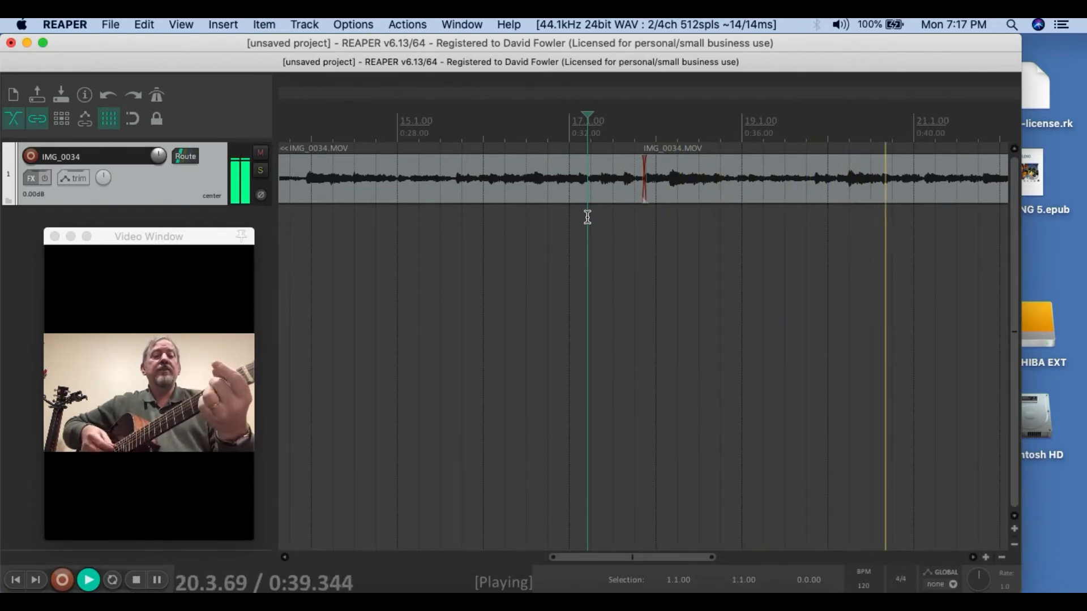
{"action": "key", "text": "space"}
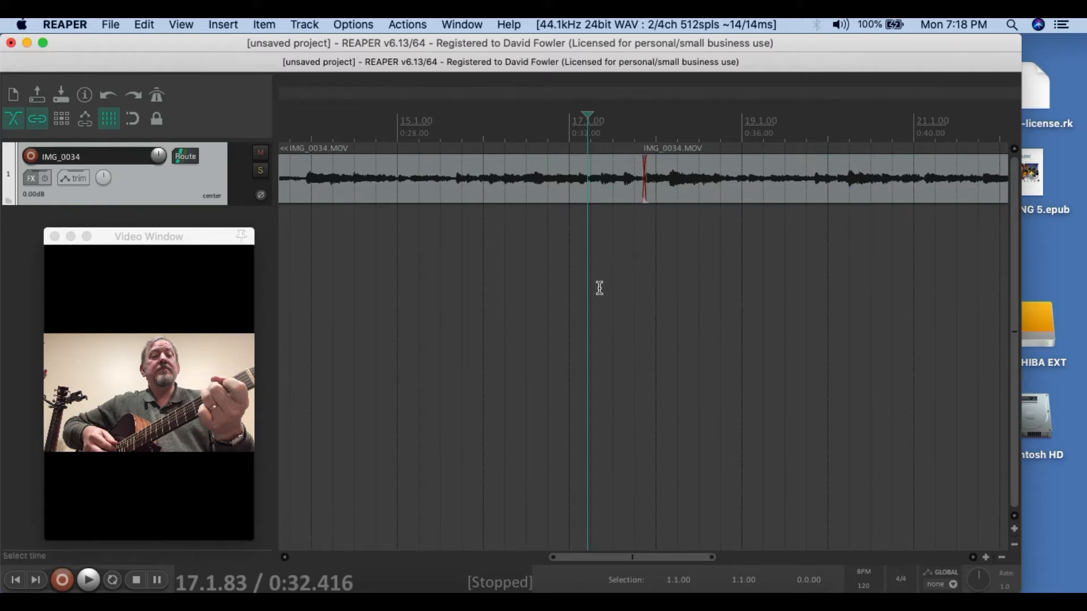
- Render the entire project's master mix as a 24-bit WAV named untitled, adding the rendered item to a new track in the project
{"action": "left_click", "coordinate": [111, 25]}
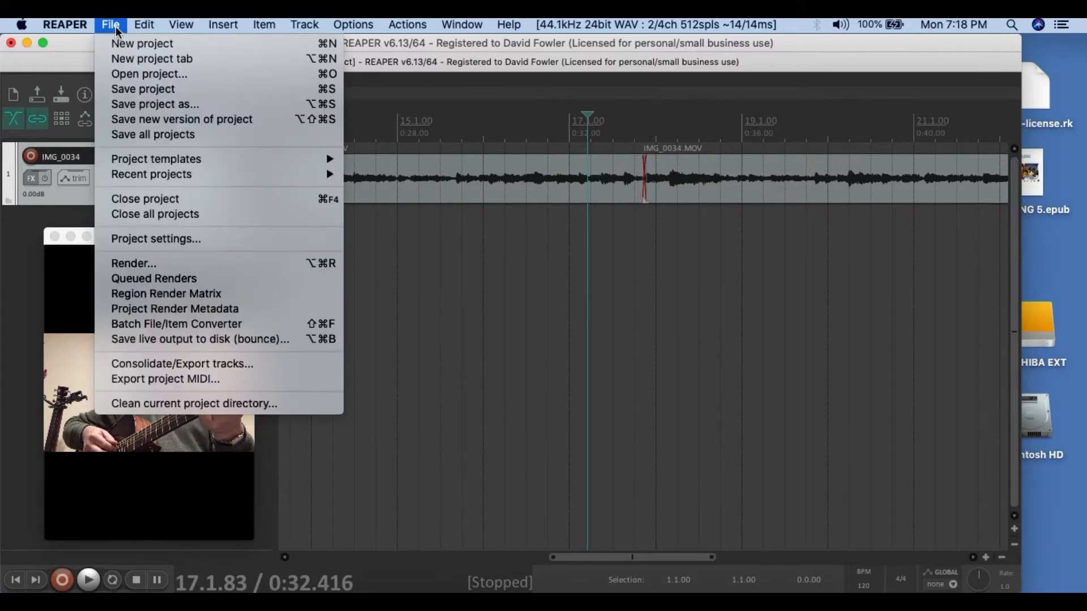
{"action": "left_click", "coordinate": [192, 263]}
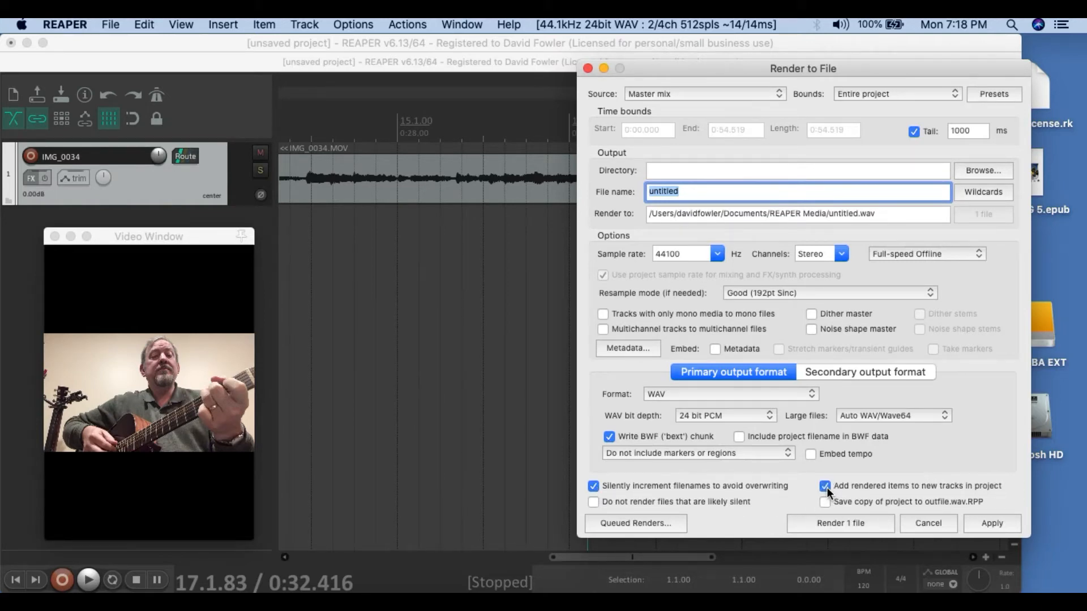
{"action": "left_click", "coordinate": [863, 95]}
{"action": "left_click", "coordinate": [864, 95]}
{"action": "left_click", "coordinate": [854, 524]}
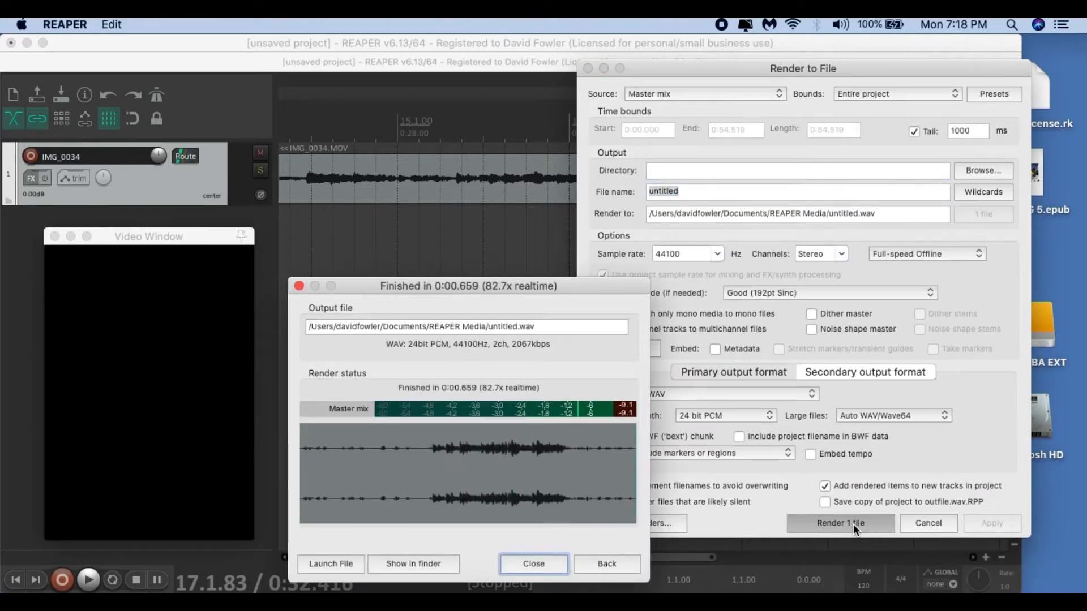
{"action": "left_click", "coordinate": [534, 564]}
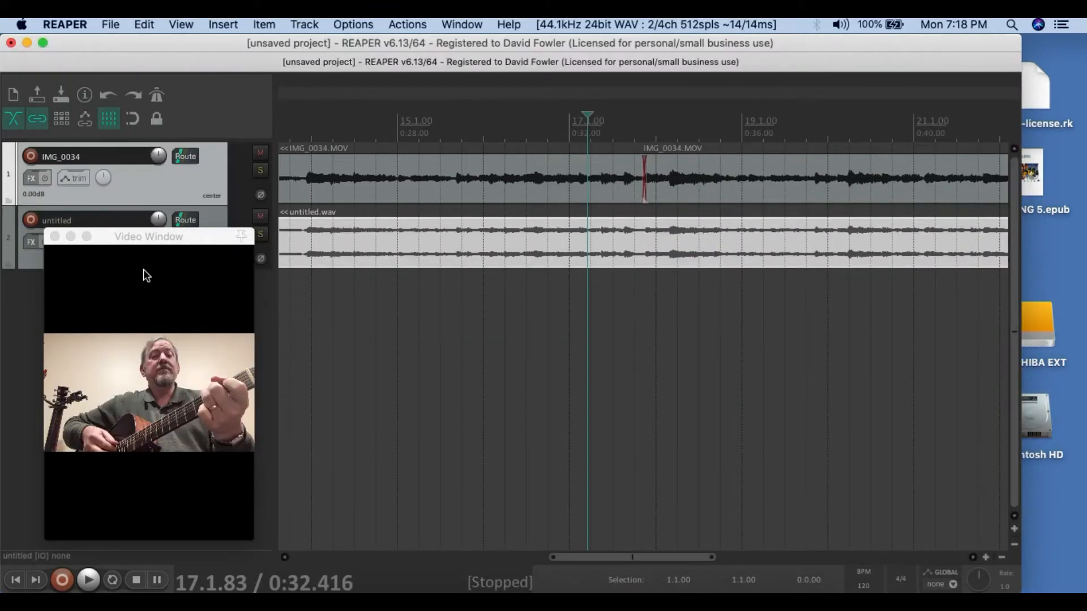
- Move the video window clear of the tracks, turn the IMG_0034 track's volume down to -inf dB, and play the rendered audio from 0:31.824
{"action": "left_click_drag", "start_coordinate": [111, 236], "coordinate": [112, 312]}
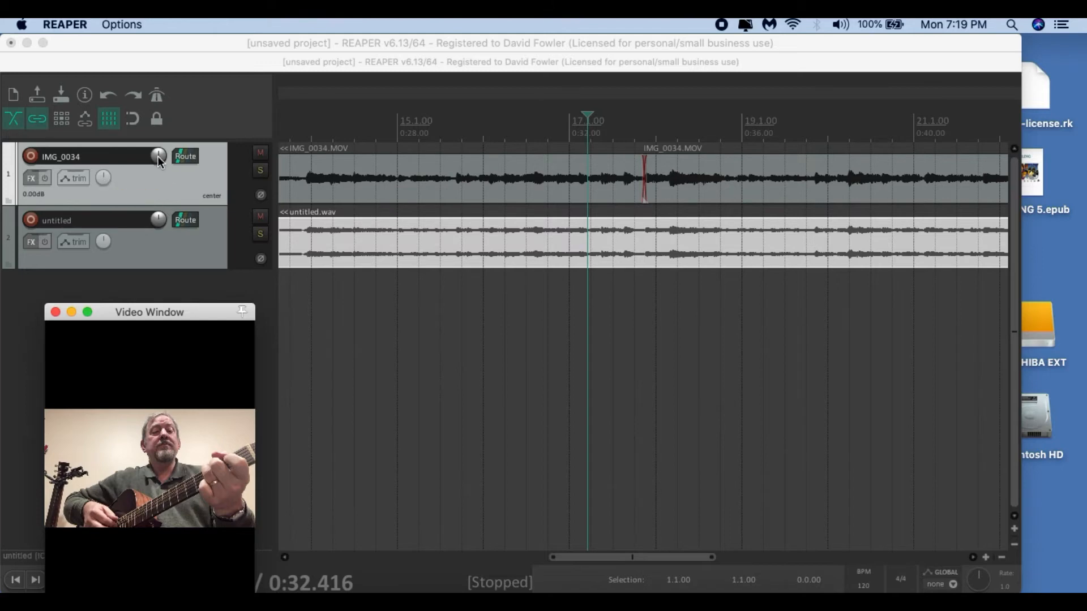
{"action": "left_click_drag", "start_coordinate": [157, 155], "coordinate": [158, 187]}
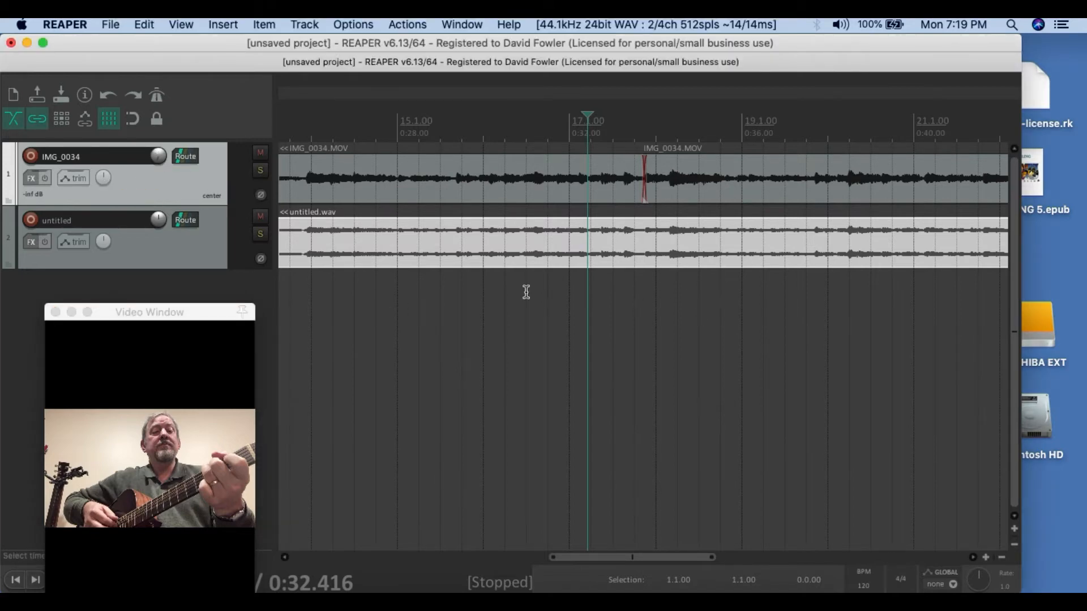
{"action": "left_click", "coordinate": [614, 325]}
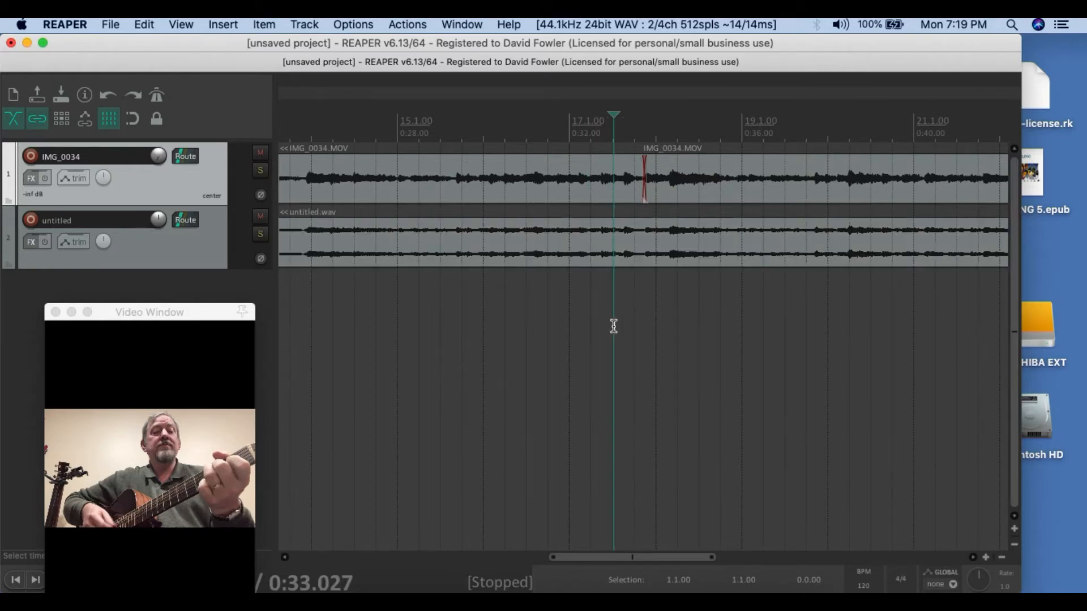
{"action": "left_click", "coordinate": [563, 326]}
{"action": "key", "text": "space"}
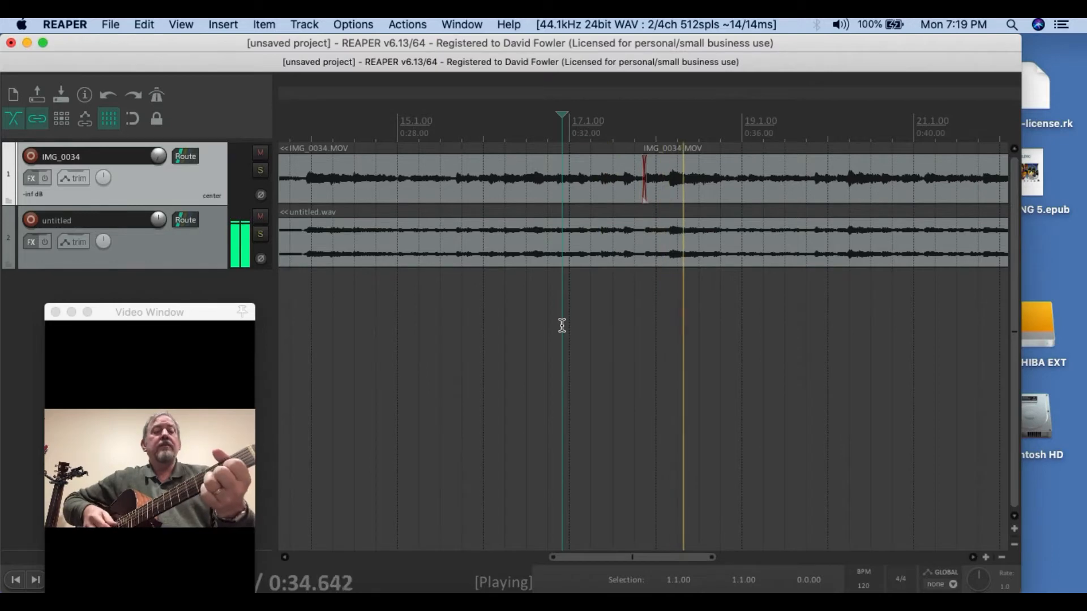
{"action": "key", "text": "space"}
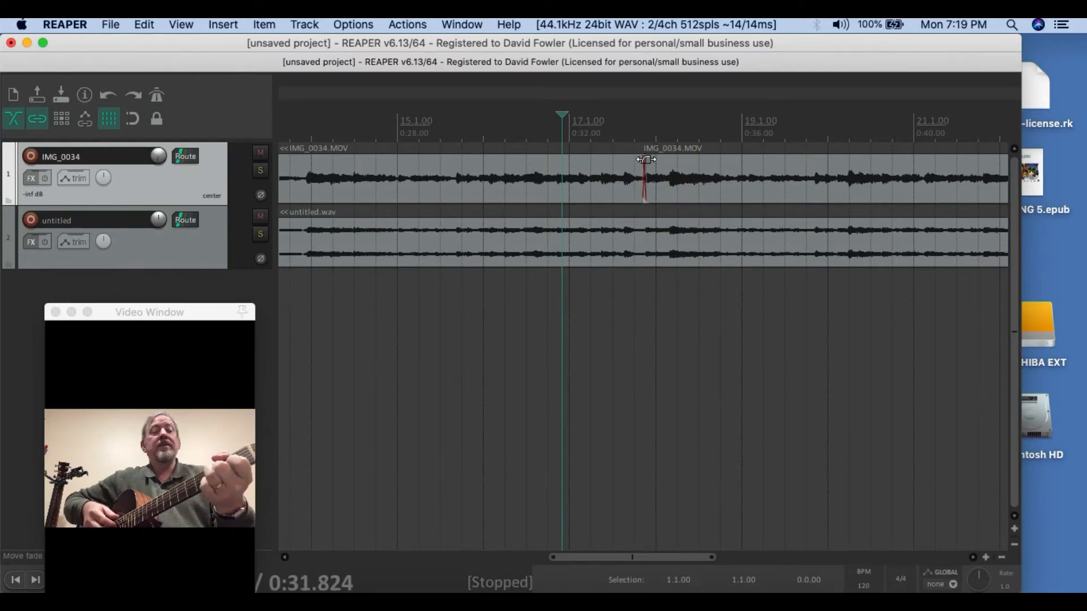
- Add the Video processor effect to the IMG_0034 track with the preset "Basic helpers: Item fades affect video"
{"action": "scroll", "coordinate": [641, 177], "scroll_direction": "up", "scroll_amount": 5}
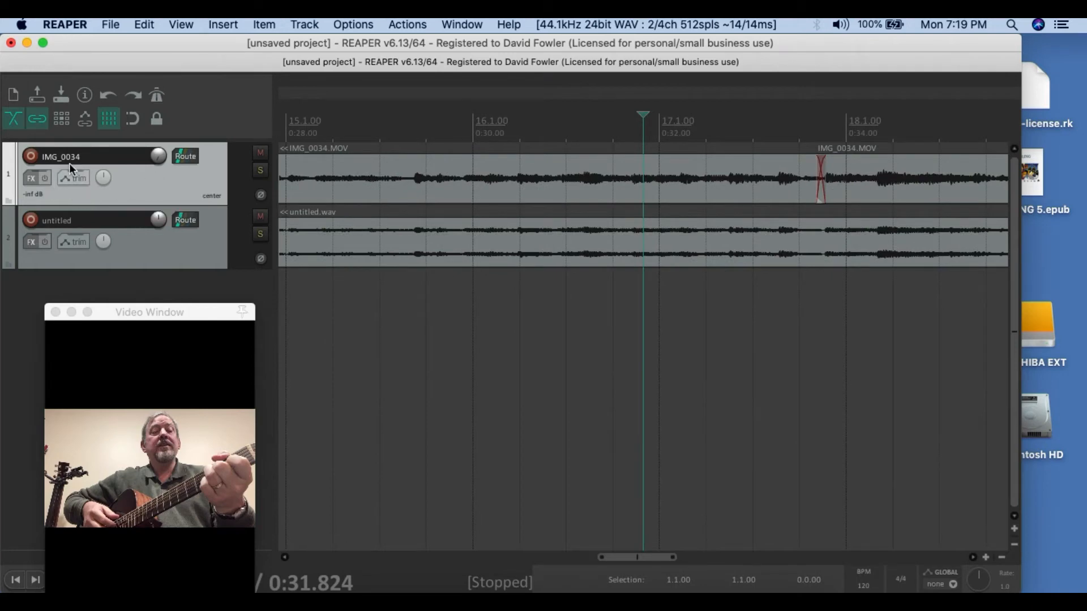
{"action": "left_click", "coordinate": [32, 180]}
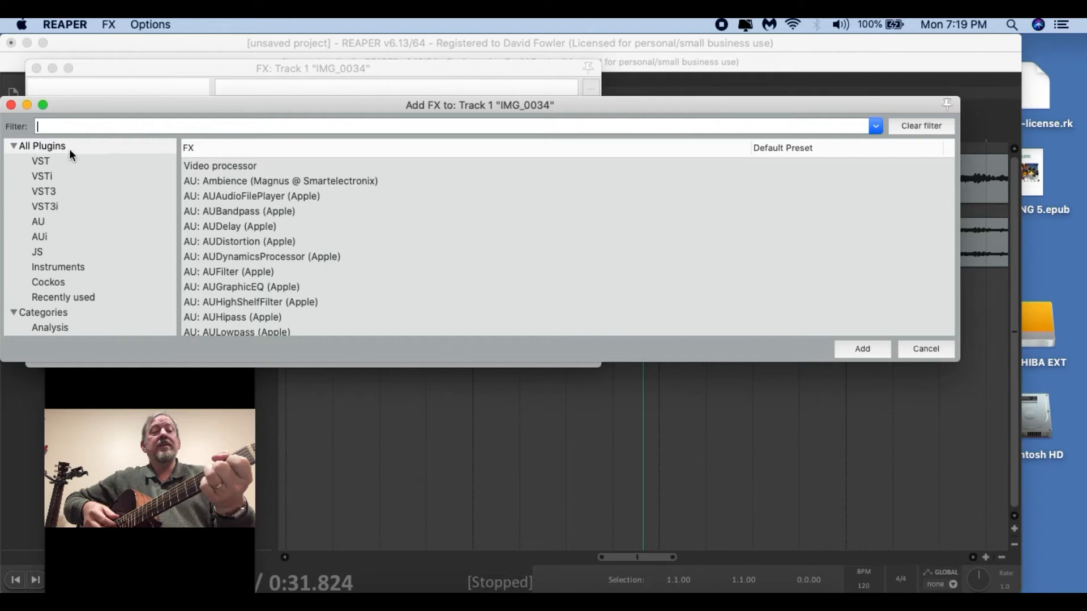
{"action": "left_click", "coordinate": [222, 166]}
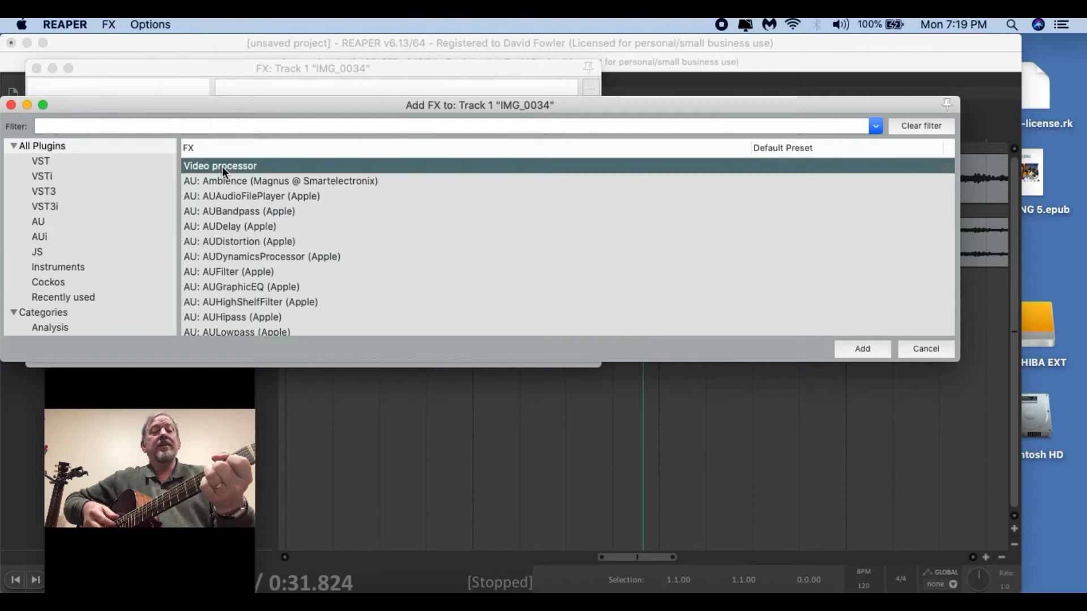
{"action": "double_click", "coordinate": [222, 166]}
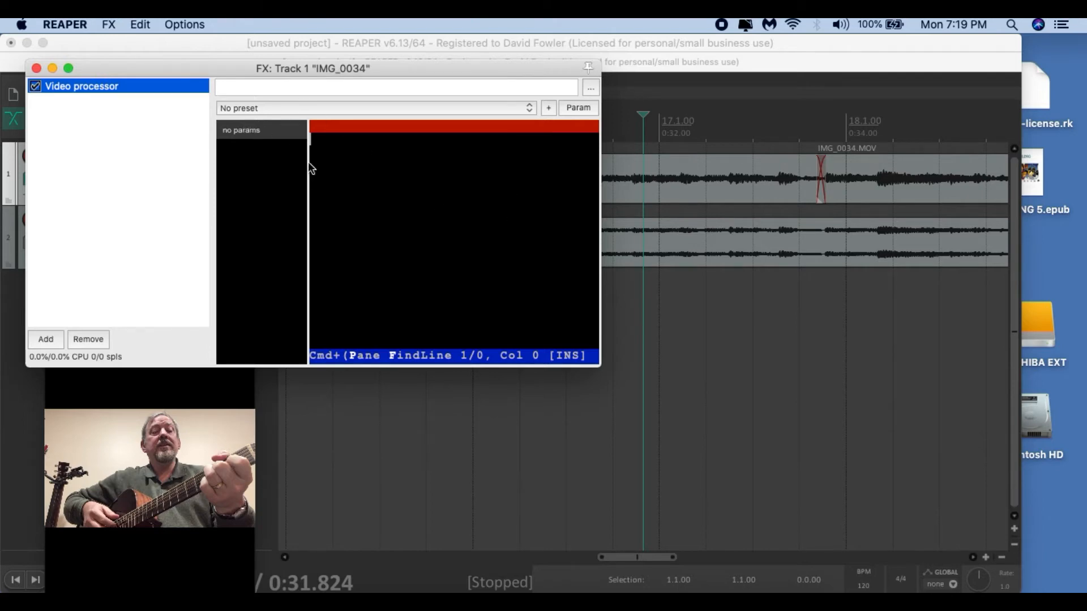
{"action": "left_click", "coordinate": [257, 107]}
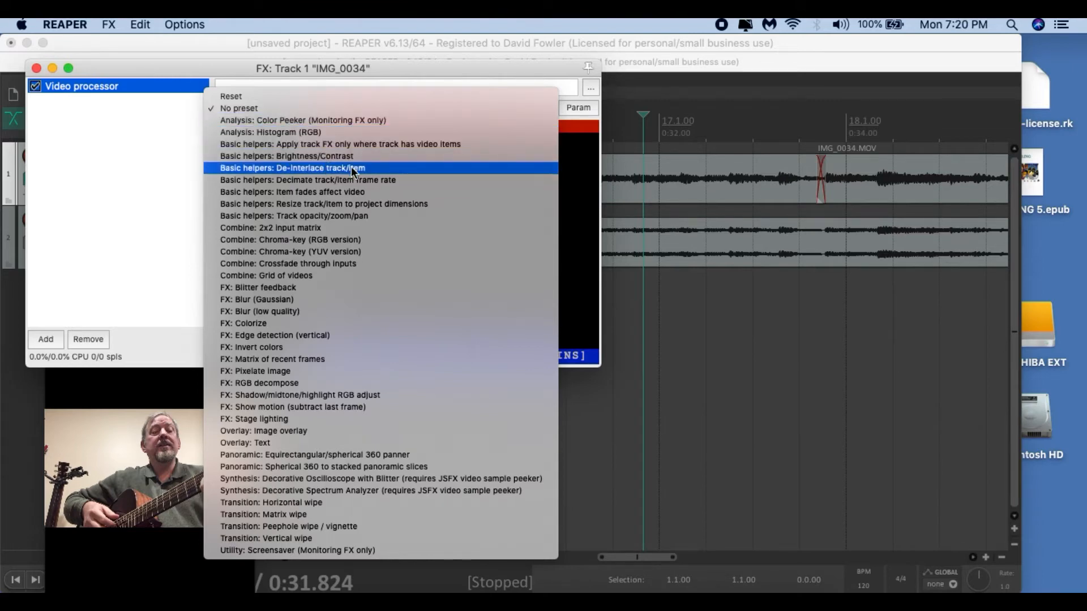
{"action": "left_click", "coordinate": [328, 192]}
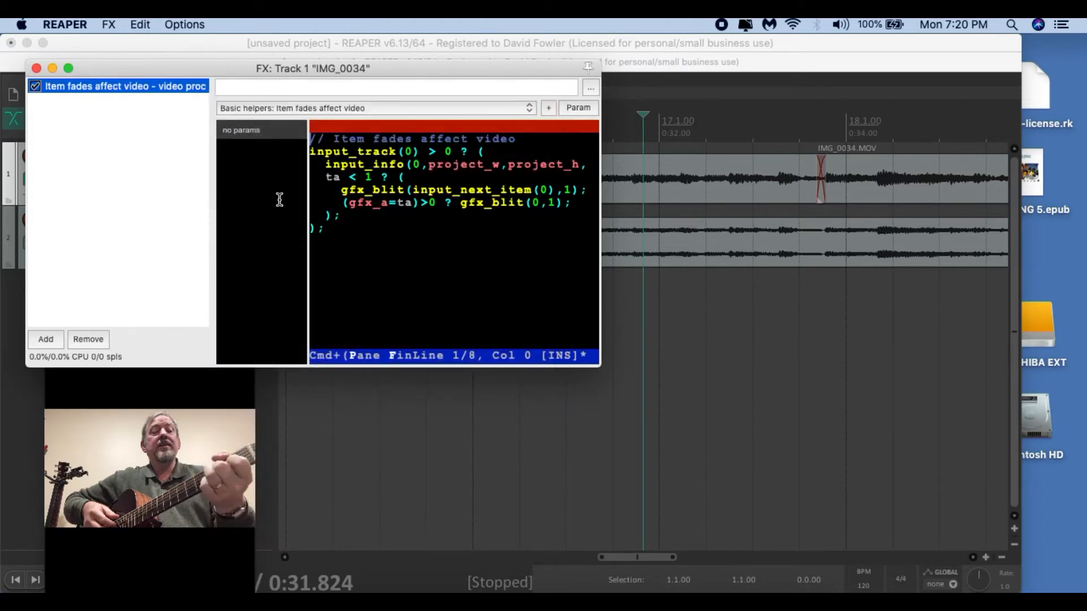
{"action": "left_click", "coordinate": [36, 69]}
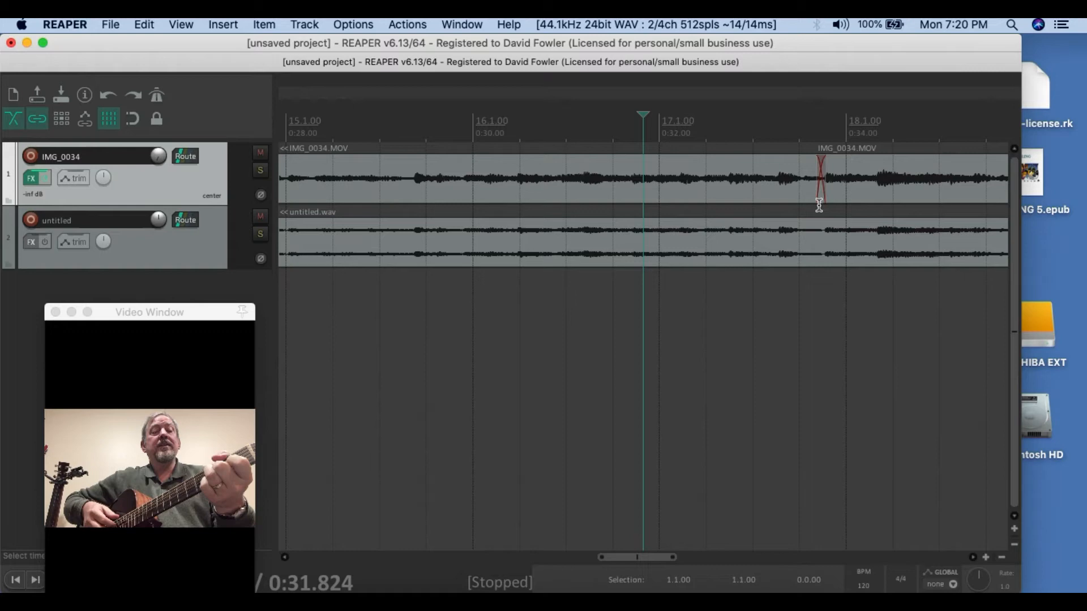
- Play the video from 0:32.763 to preview the picture leading into the short crossfade
{"action": "left_click", "coordinate": [779, 187]}
{"action": "left_click", "coordinate": [730, 186]}
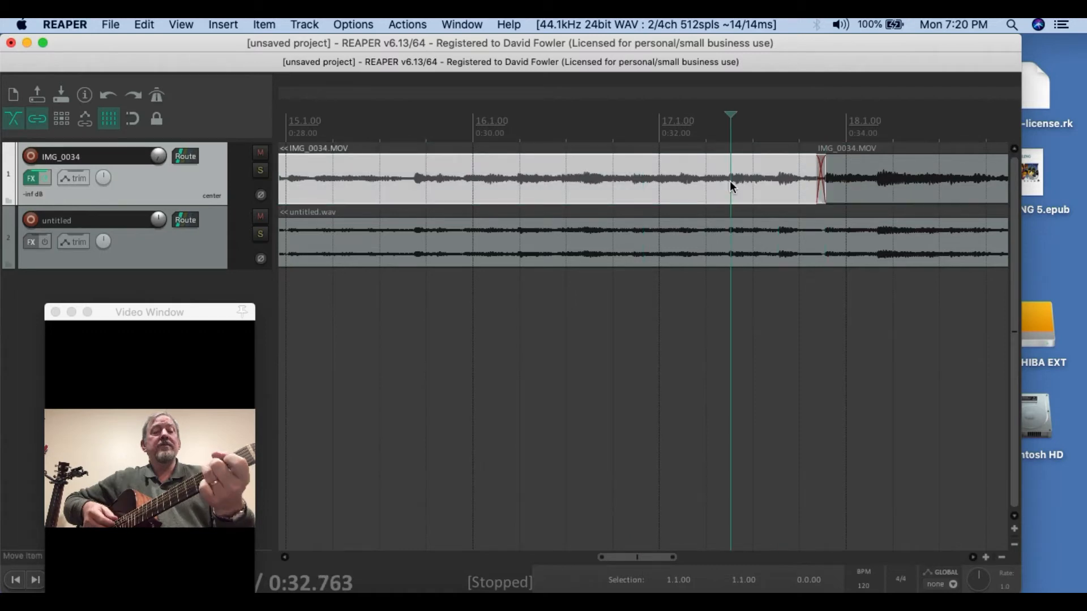
{"action": "key", "text": "space"}
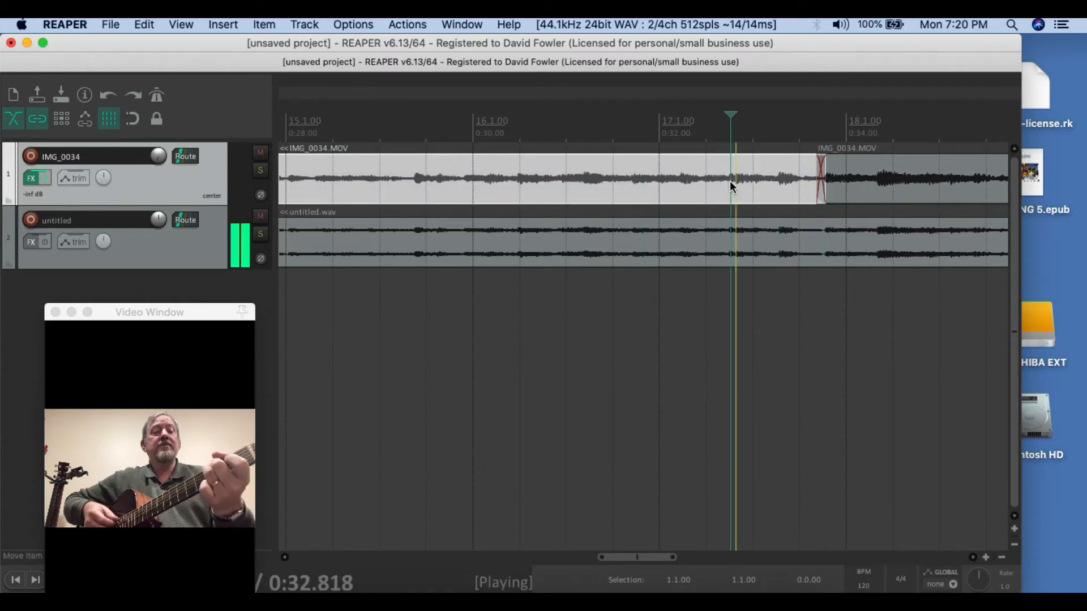
{"action": "key", "text": "space"}
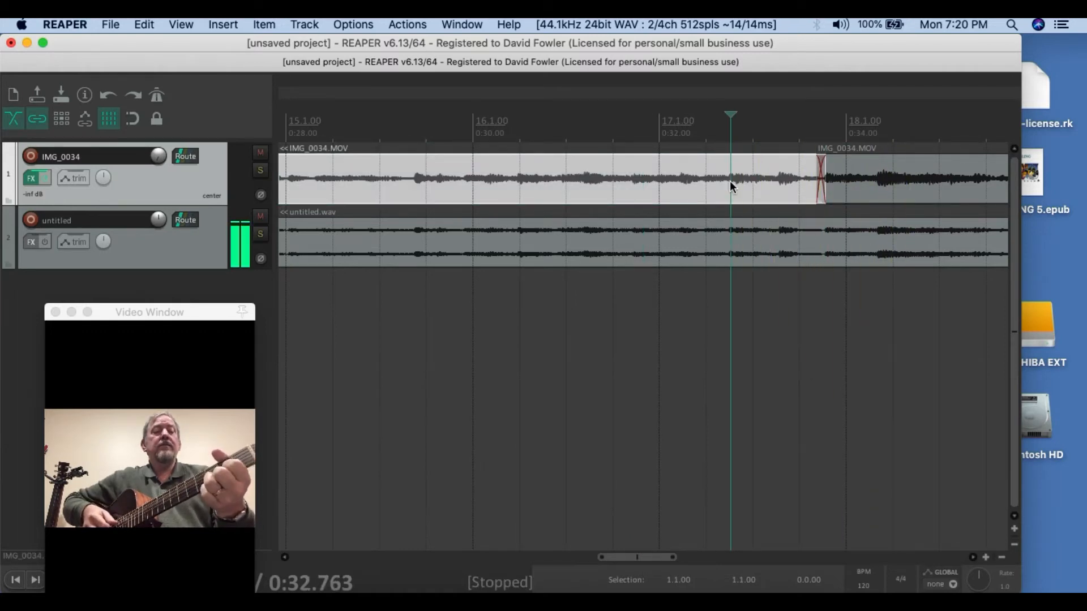
- Widen the crossfade between the two IMG_0034.MOV clips to about 0.7 s and play across it from 0:31.475 and 0:30.683
{"action": "left_click_drag", "start_coordinate": [815, 156], "coordinate": [855, 160]}
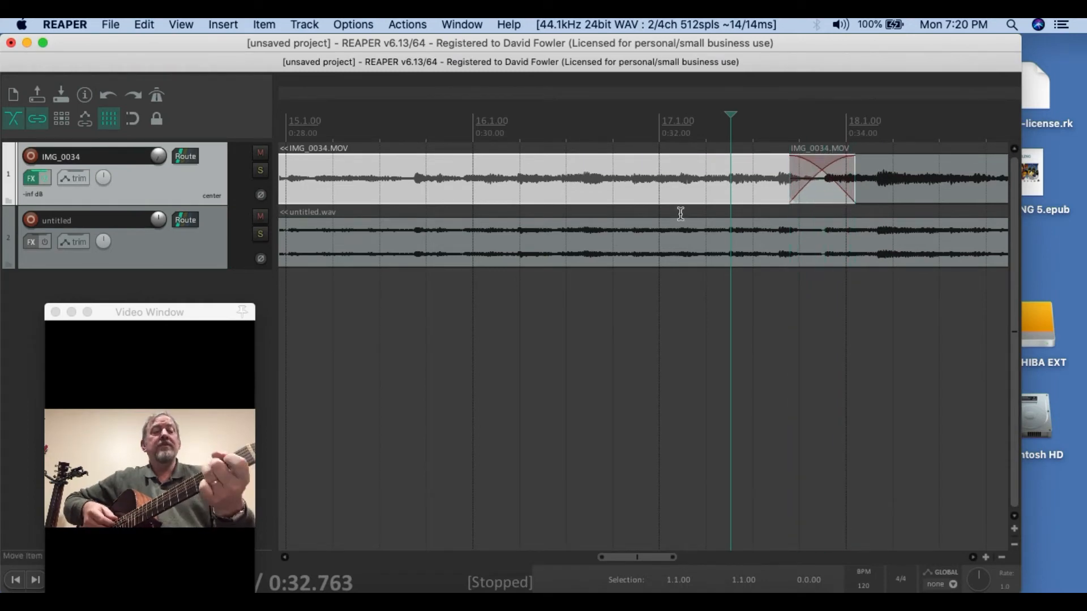
{"action": "left_click", "coordinate": [611, 301]}
{"action": "key", "text": "space"}
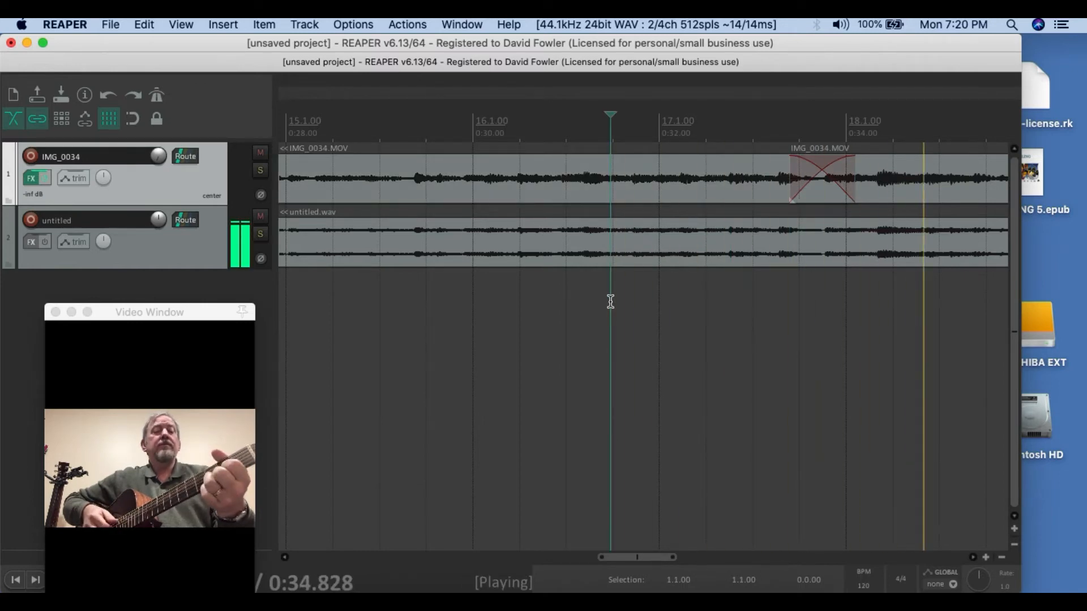
{"action": "key", "text": "space"}
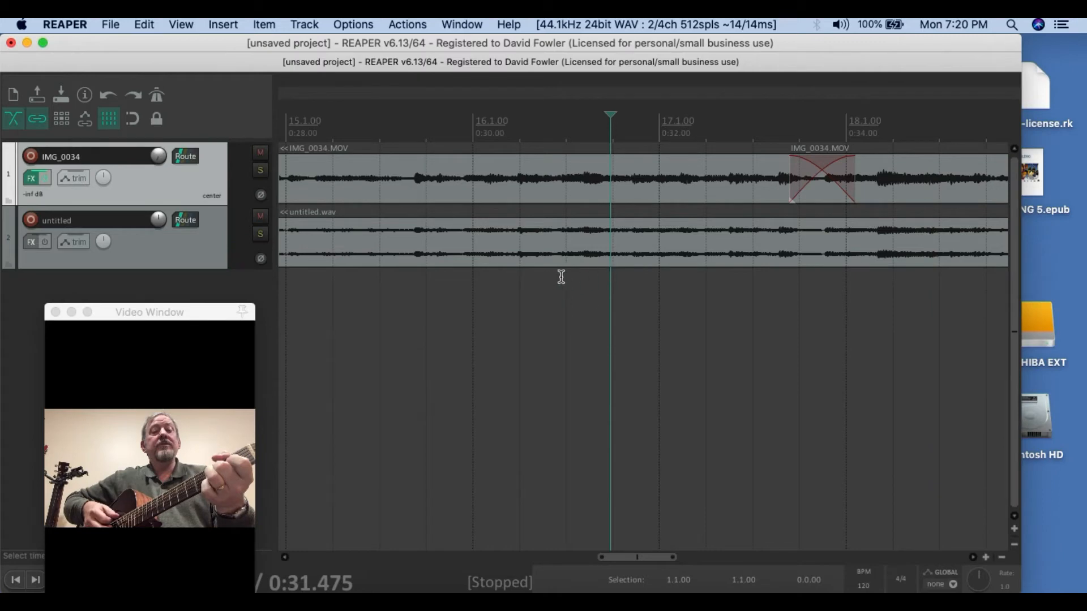
{"action": "left_click", "coordinate": [536, 291]}
{"action": "key", "text": "space"}
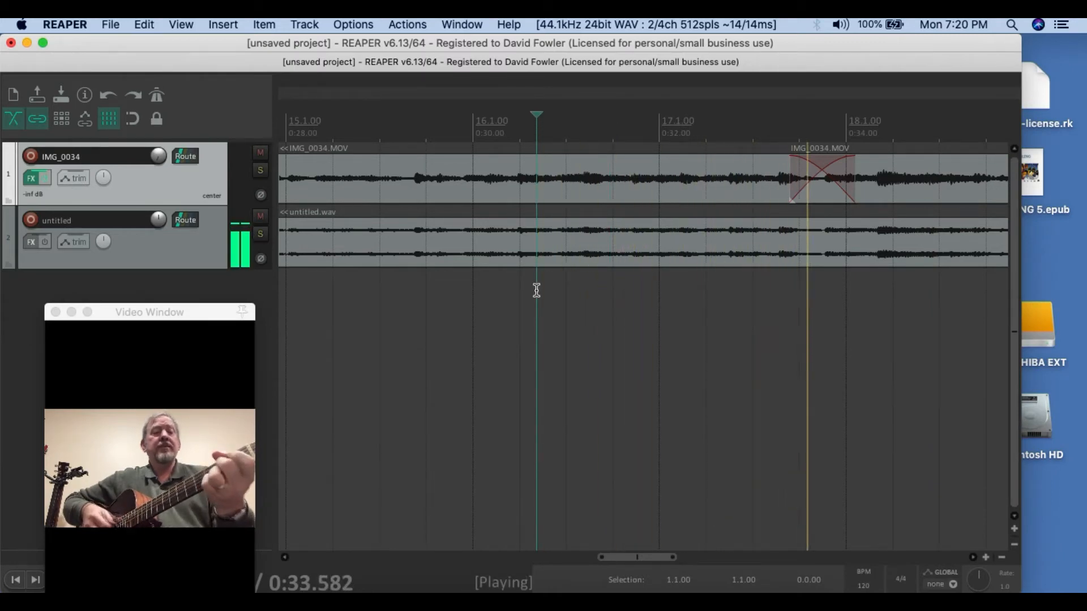
{"action": "key", "text": "space"}
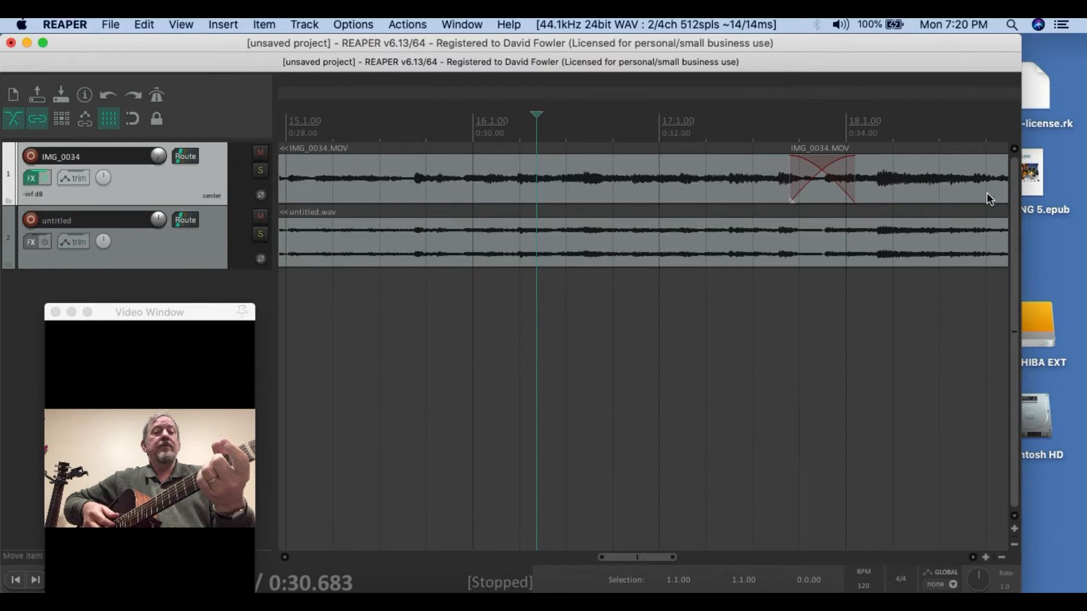
- Play the last part of the performance from 0:41.364 to find where the music ends
{"action": "scroll", "coordinate": [987, 193], "scroll_direction": "down", "scroll_amount": 5}
{"action": "scroll", "coordinate": [987, 196], "scroll_direction": "down", "scroll_amount": 2}
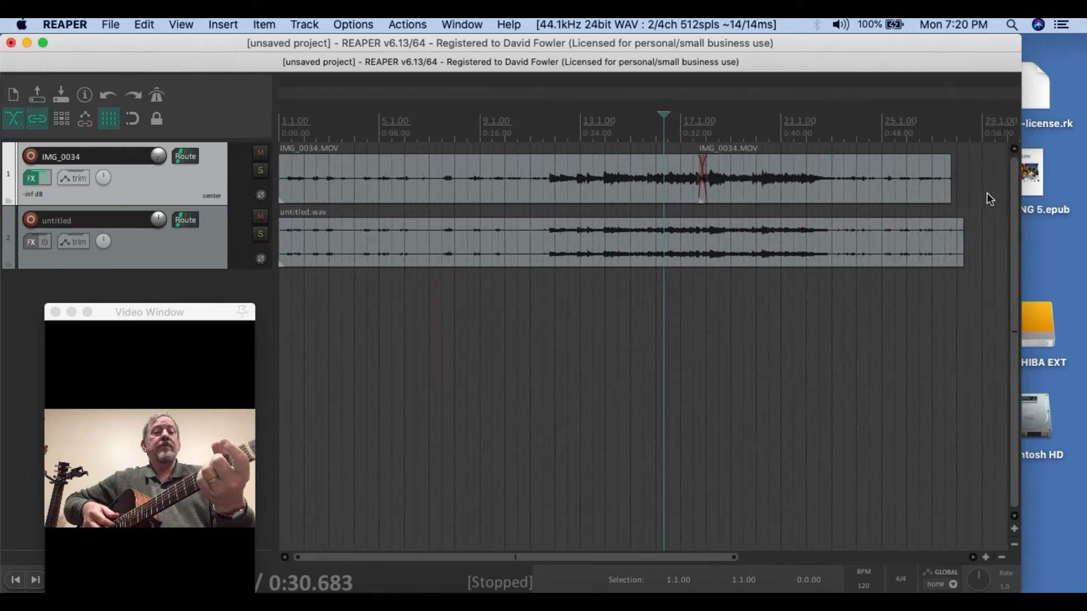
{"action": "left_click", "coordinate": [798, 206]}
{"action": "key", "text": "space"}
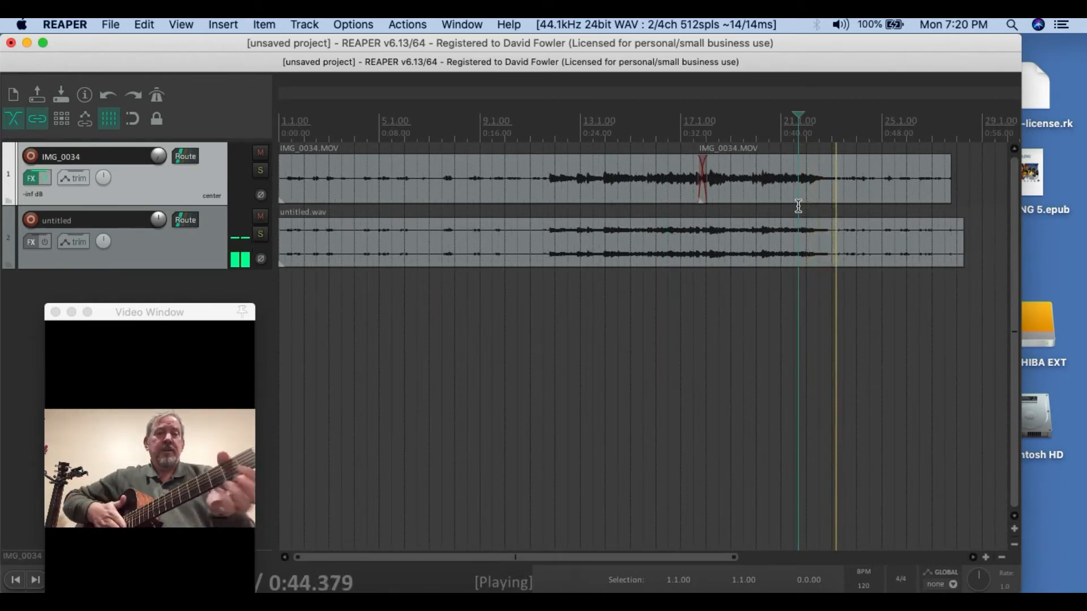
{"action": "key", "text": "space"}
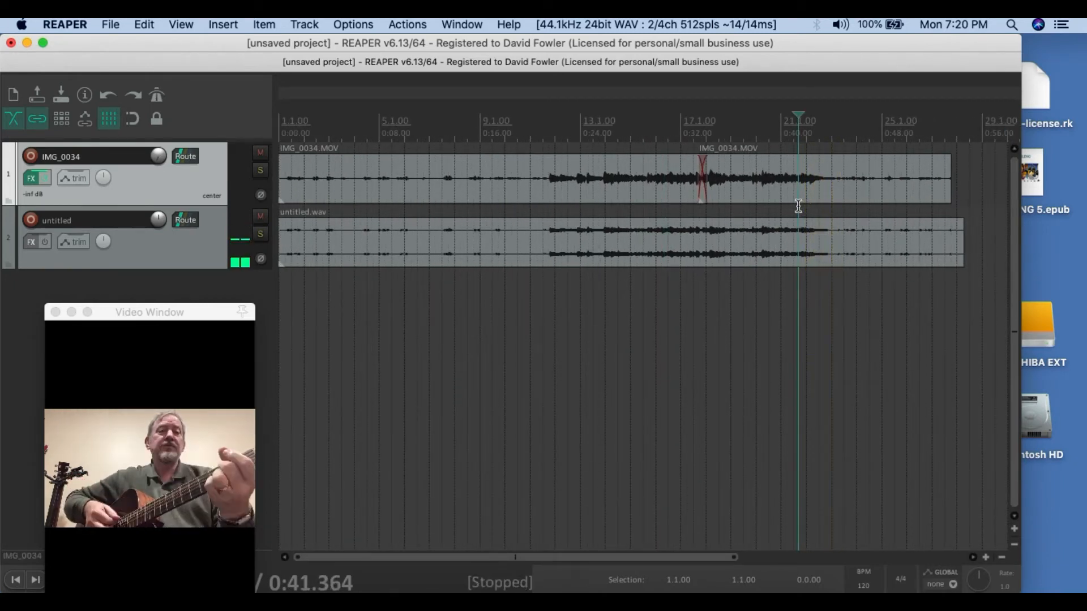
- Trim the end of the second IMG_0034.MOV clip to 0:44.619 and the untitled.wav item slightly beyond it, to about 0:46
{"action": "left_click", "coordinate": [839, 132]}
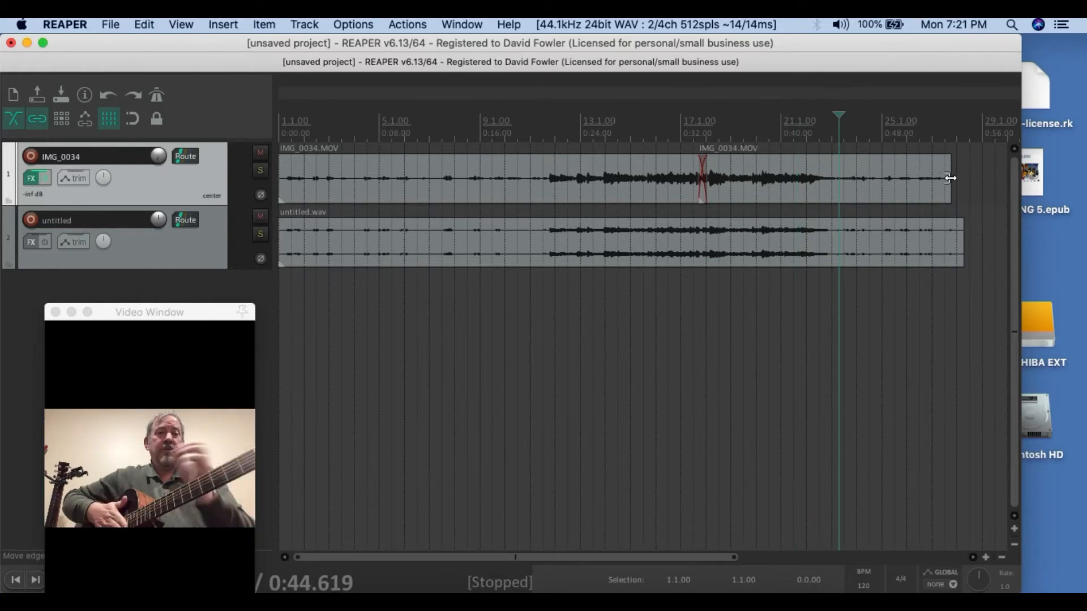
{"action": "left_click_drag", "start_coordinate": [951, 178], "coordinate": [839, 177]}
{"action": "left_click", "coordinate": [951, 247]}
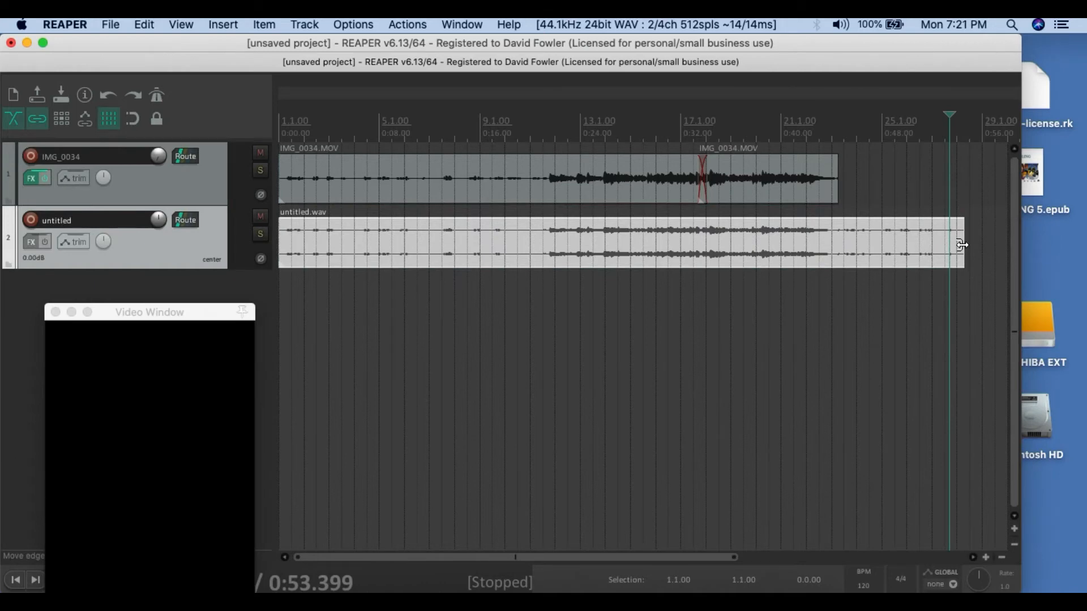
{"action": "left_click_drag", "start_coordinate": [962, 244], "coordinate": [855, 242]}
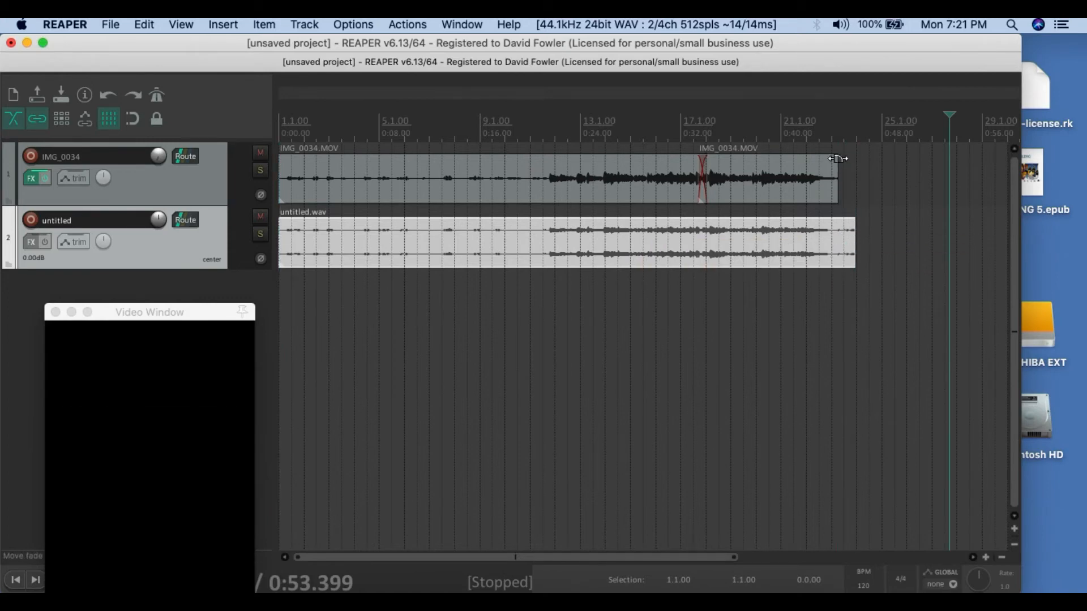
- Fade out the second IMG_0034.MOV clip over about 3.5 s and untitled.wav over about 3 s, and play the ending from 0:32.305
{"action": "left_click_drag", "start_coordinate": [834, 158], "coordinate": [791, 163]}
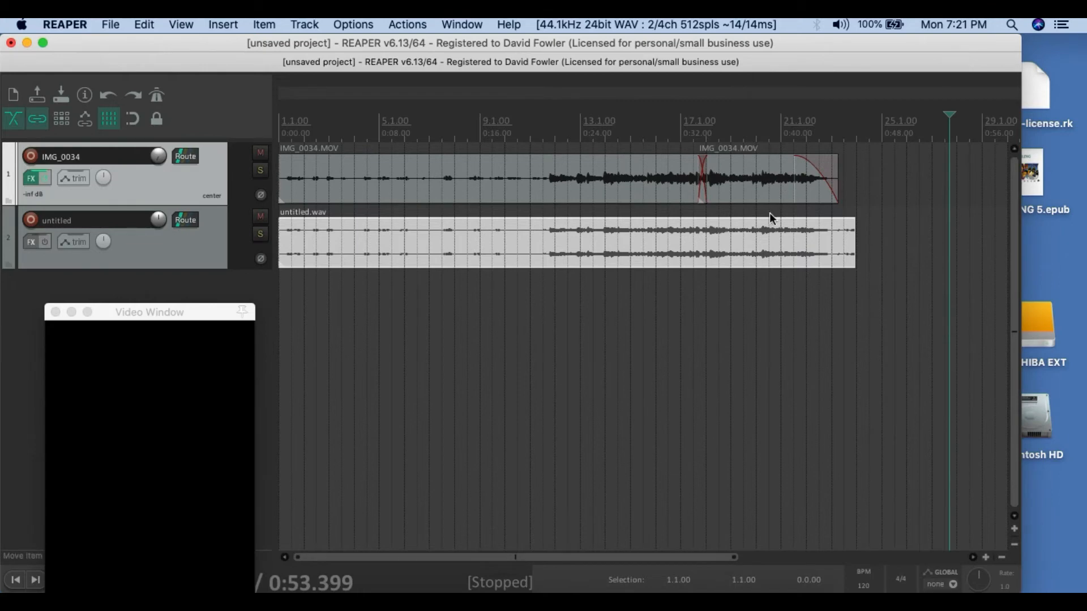
{"action": "left_click_drag", "start_coordinate": [852, 221], "coordinate": [819, 221]}
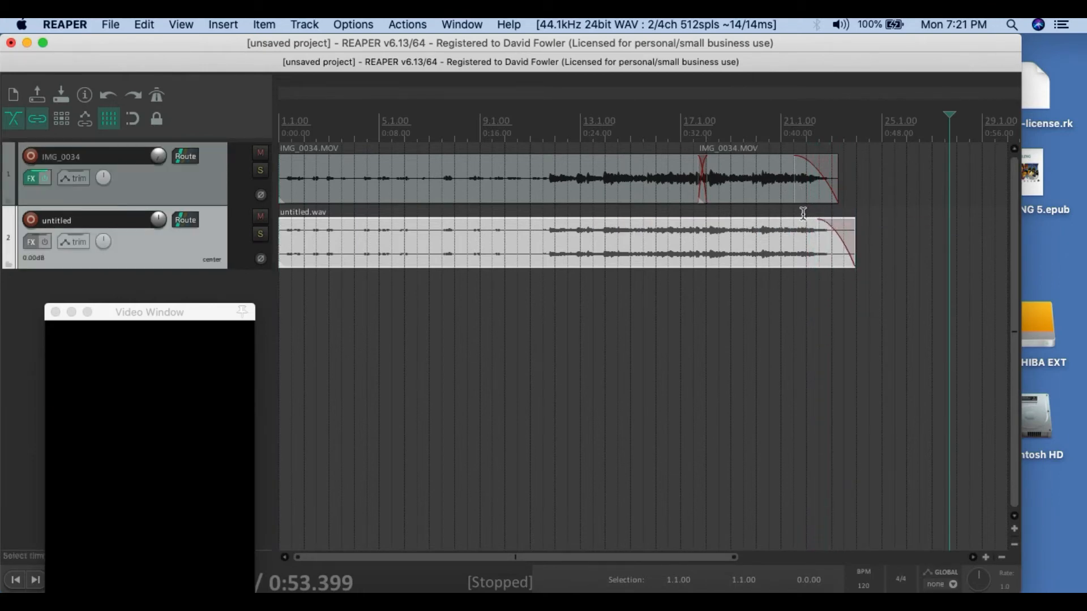
{"action": "left_click", "coordinate": [765, 297]}
{"action": "left_click", "coordinate": [724, 299]}
{"action": "left_click", "coordinate": [685, 300]}
{"action": "key", "text": "space"}
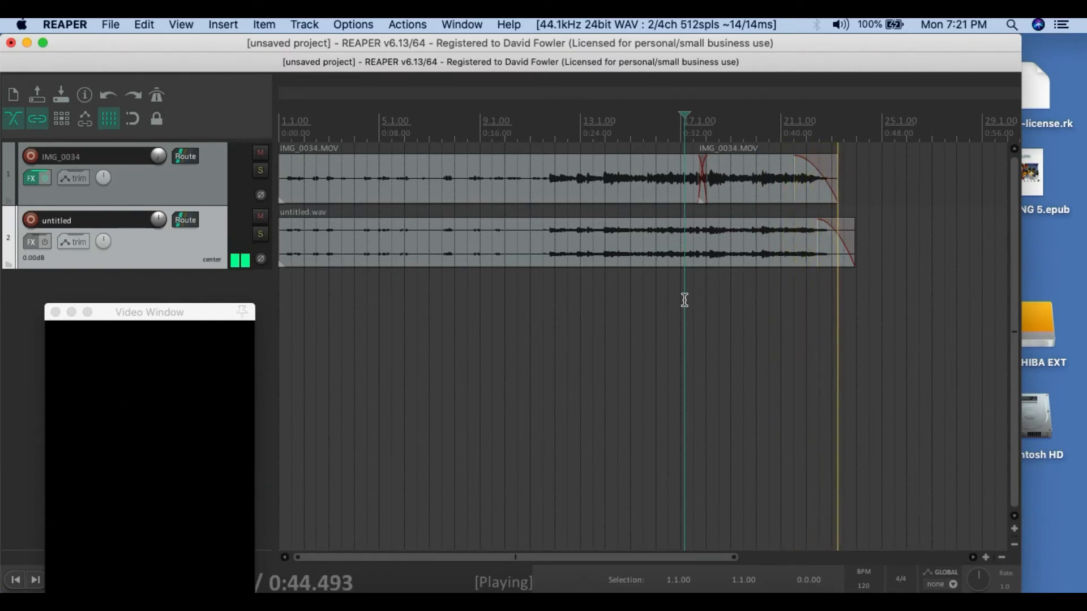
{"action": "key", "text": "space"}
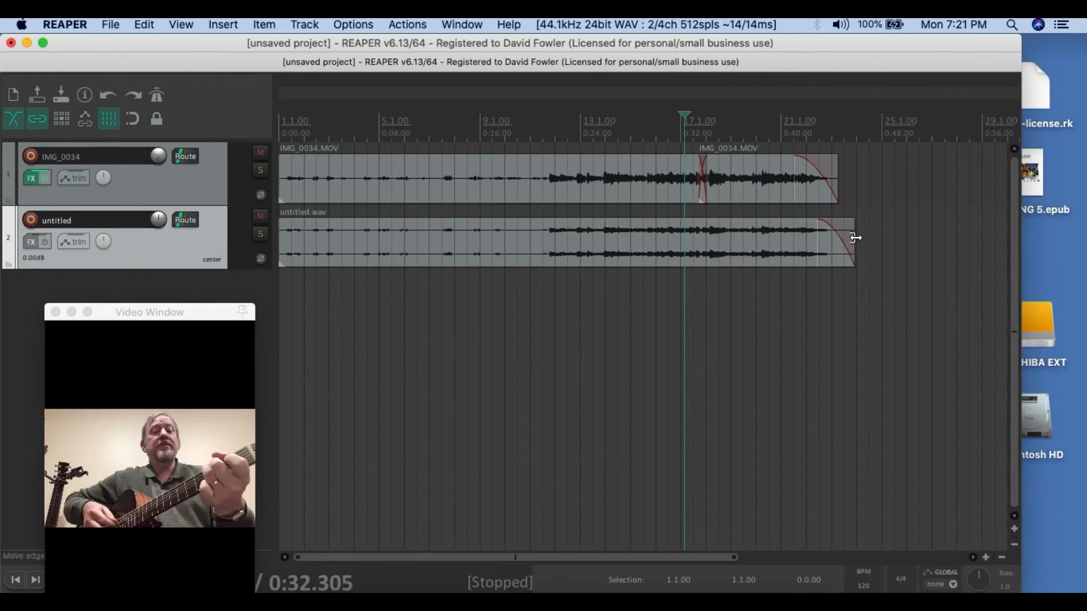
- Trim the end of the untitled.wav item to about 0:43.8 and play the faded ending from 0:36.866
{"action": "left_click_drag", "start_coordinate": [856, 238], "coordinate": [808, 244]}
{"action": "left_click", "coordinate": [742, 300]}
{"action": "key", "text": "space"}
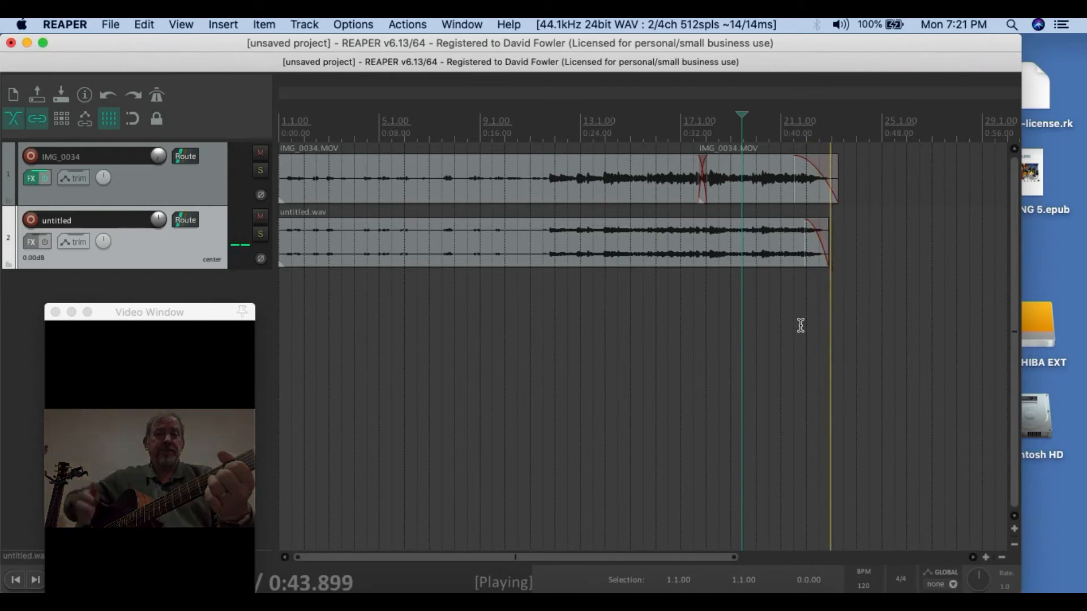
{"action": "key", "text": "space"}
{"action": "key", "text": "space"}
{"action": "key", "text": "space"}
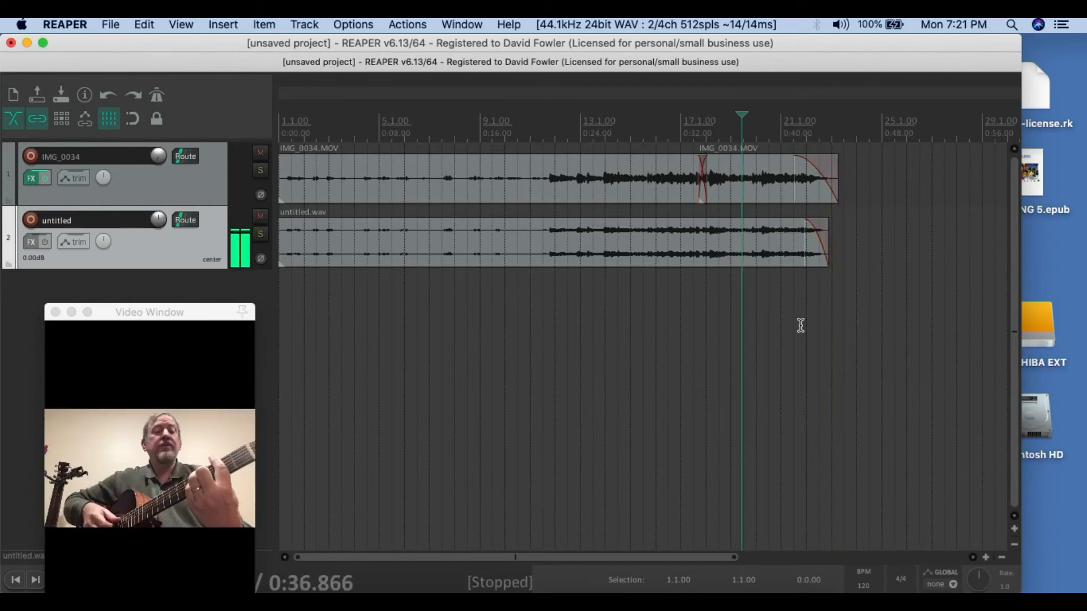
{"action": "scroll", "coordinate": [514, 316], "scroll_direction": "down", "scroll_amount": 5}
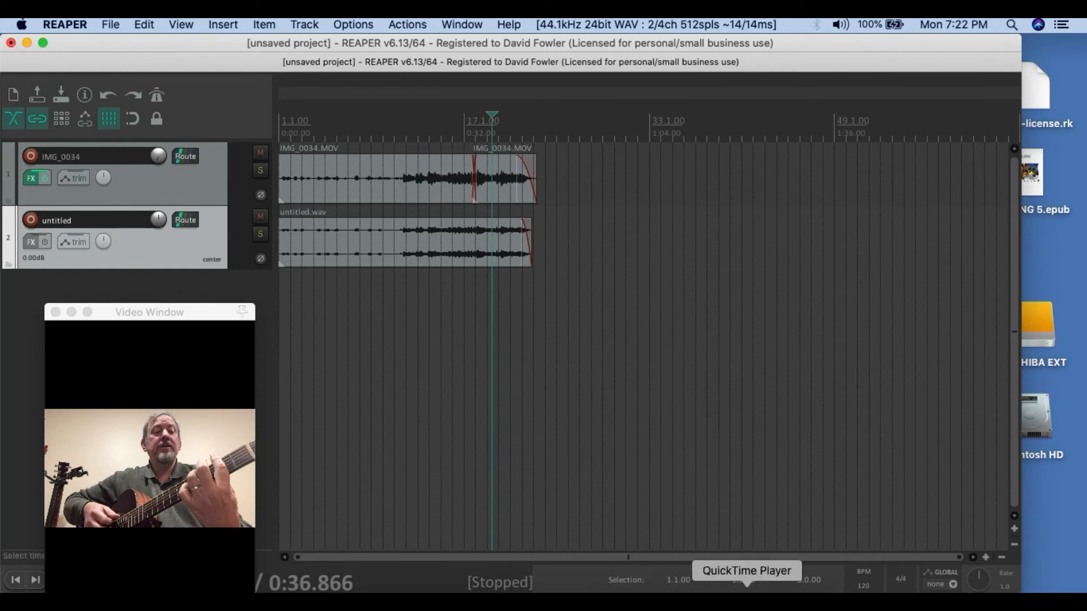
{"action": "left_click", "coordinate": [747, 603]}
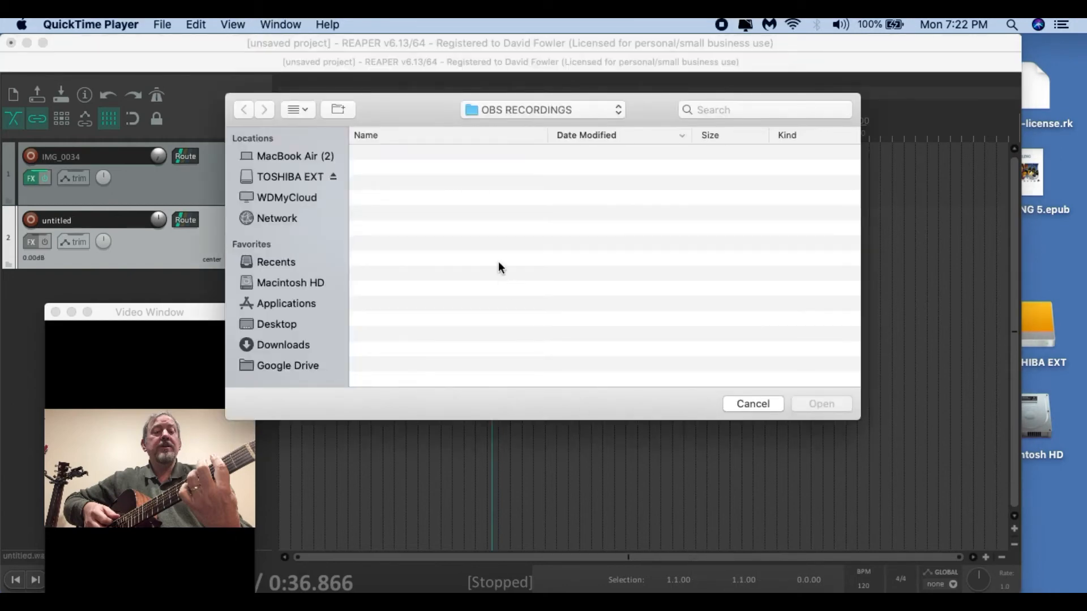
{"action": "left_click", "coordinate": [158, 25]}
{"action": "left_click", "coordinate": [157, 26]}
{"action": "left_click", "coordinate": [162, 24]}
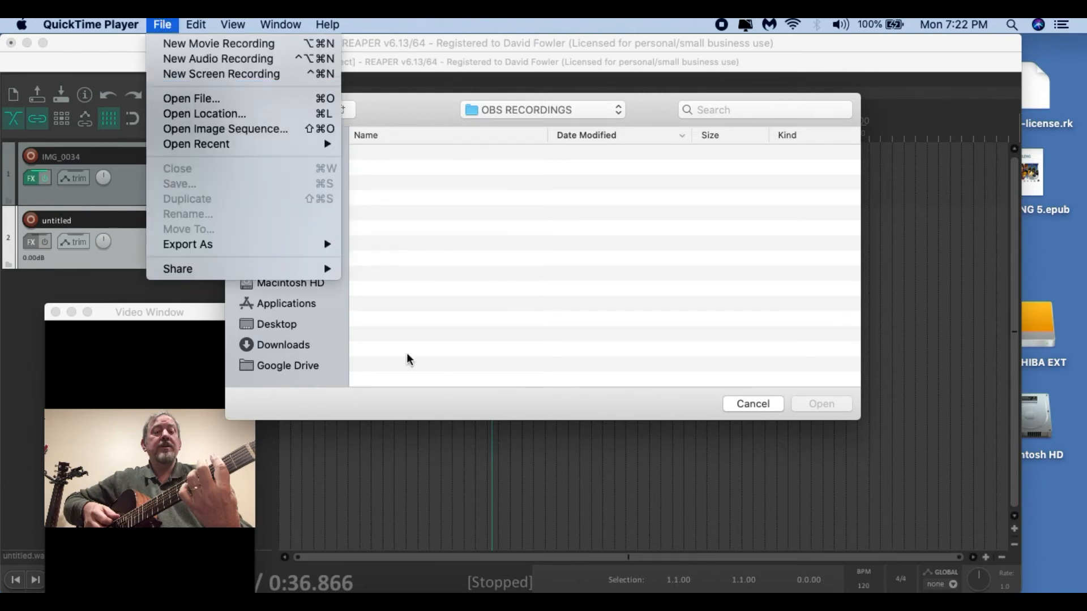
{"action": "left_click", "coordinate": [133, 24]}
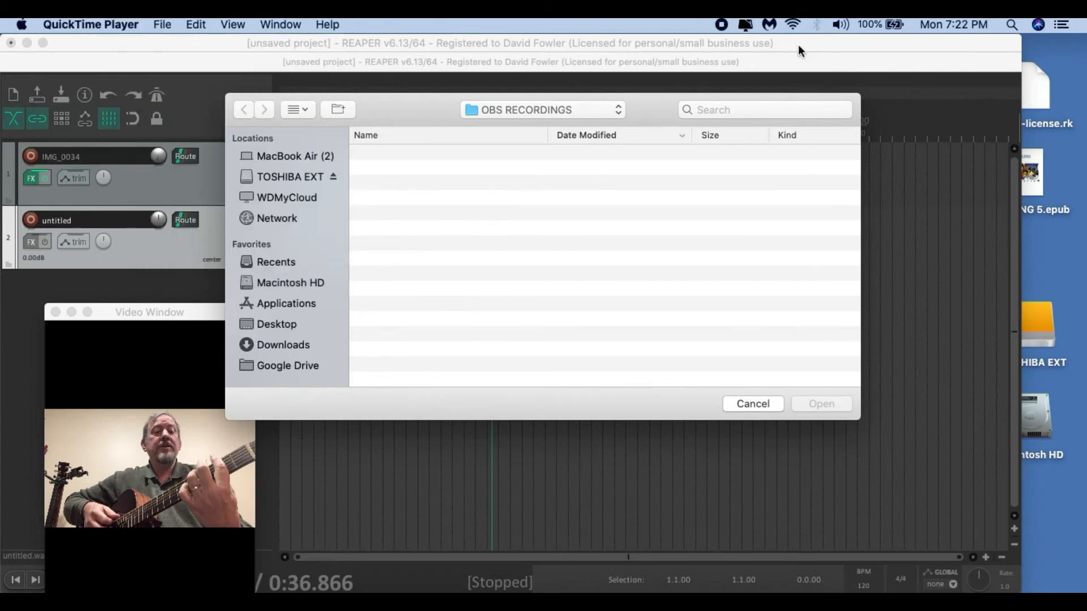
{"action": "left_click", "coordinate": [155, 23]}
{"action": "left_click", "coordinate": [182, 74]}
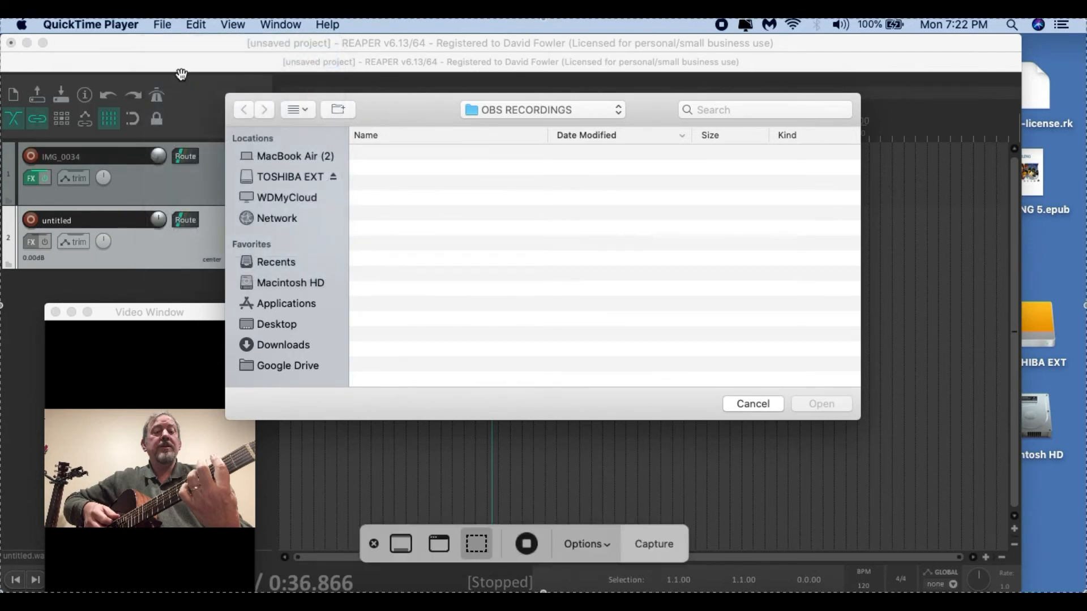
{"action": "left_click", "coordinate": [526, 544]}
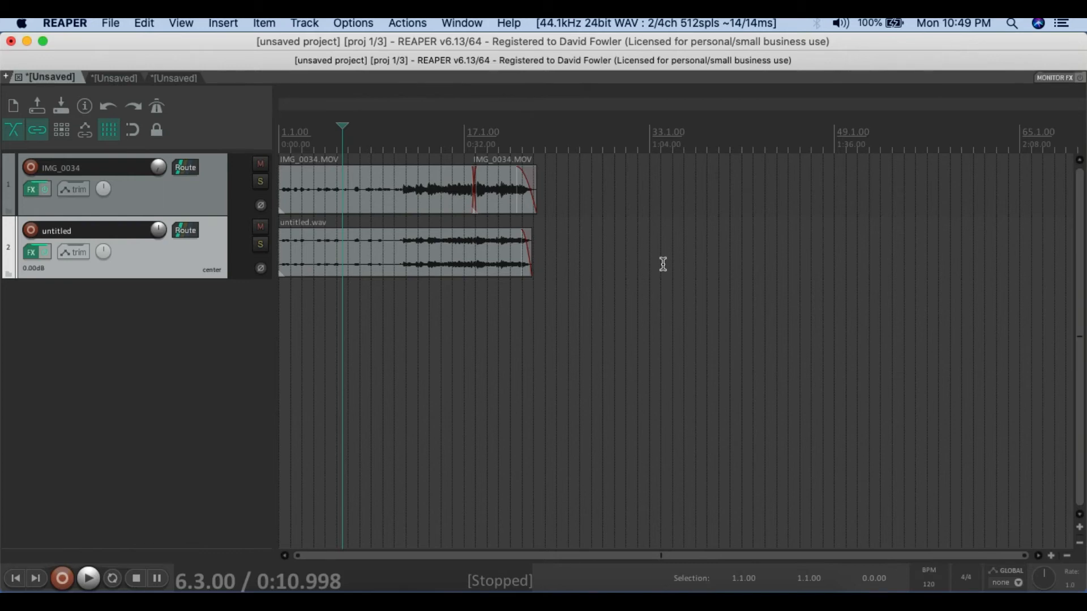
- Open the LoudMax effect on the untitled track and play from 0:22.776 to check its levels
{"action": "scroll", "coordinate": [645, 323], "scroll_direction": "up", "scroll_amount": 6}
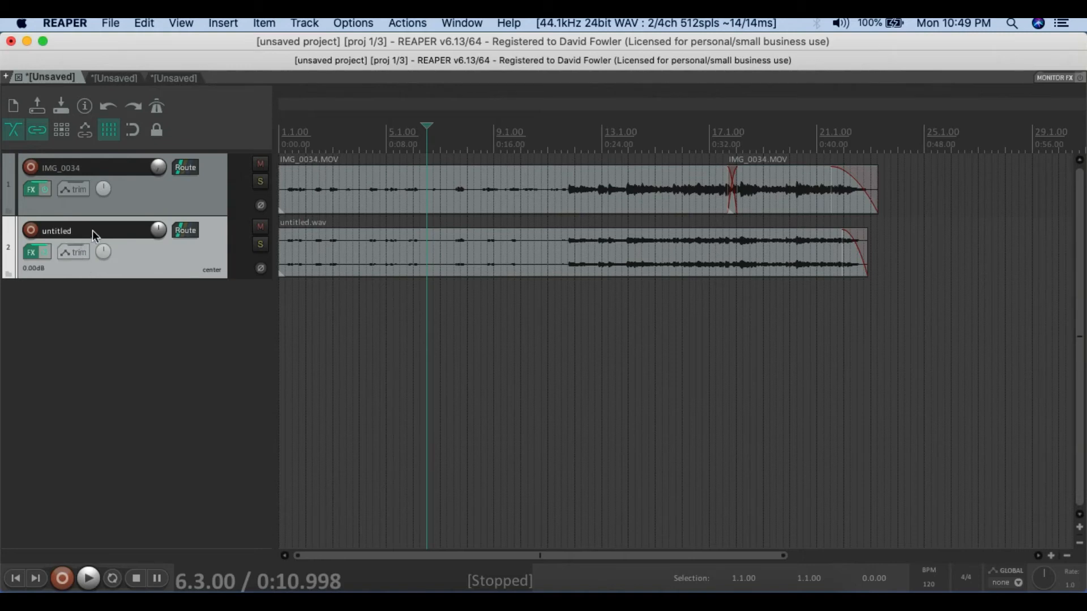
{"action": "left_click", "coordinate": [28, 252]}
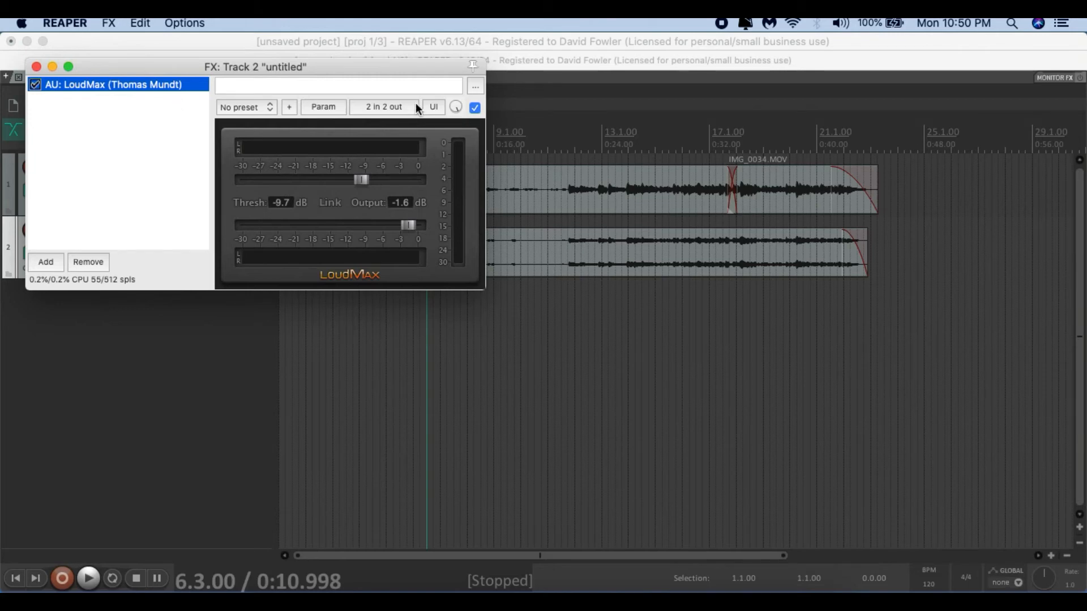
{"action": "left_click", "coordinate": [421, 376]}
{"action": "left_click", "coordinate": [586, 338]}
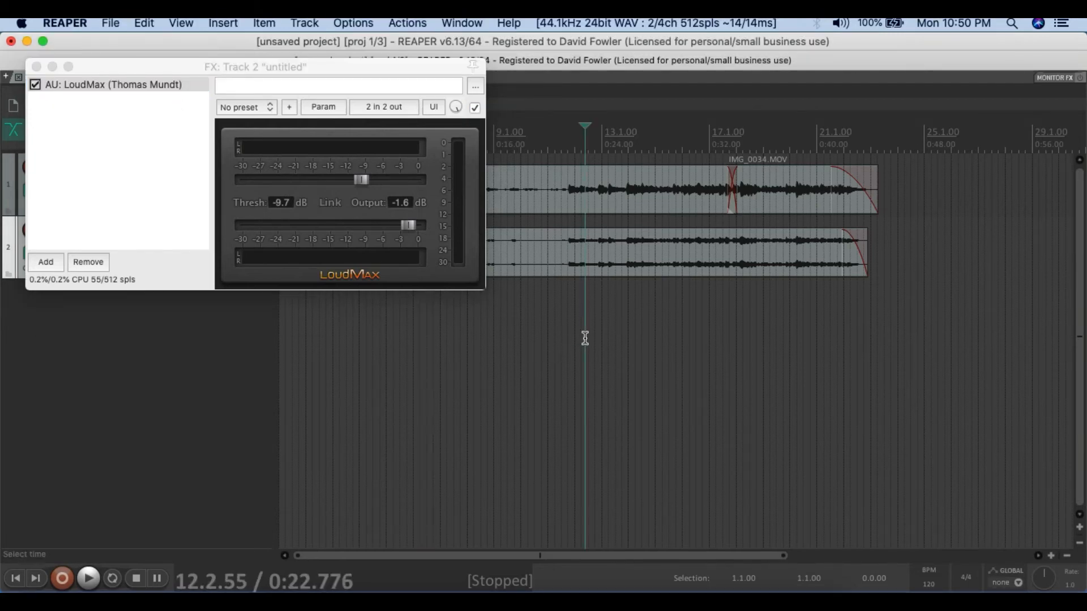
{"action": "key", "text": "space"}
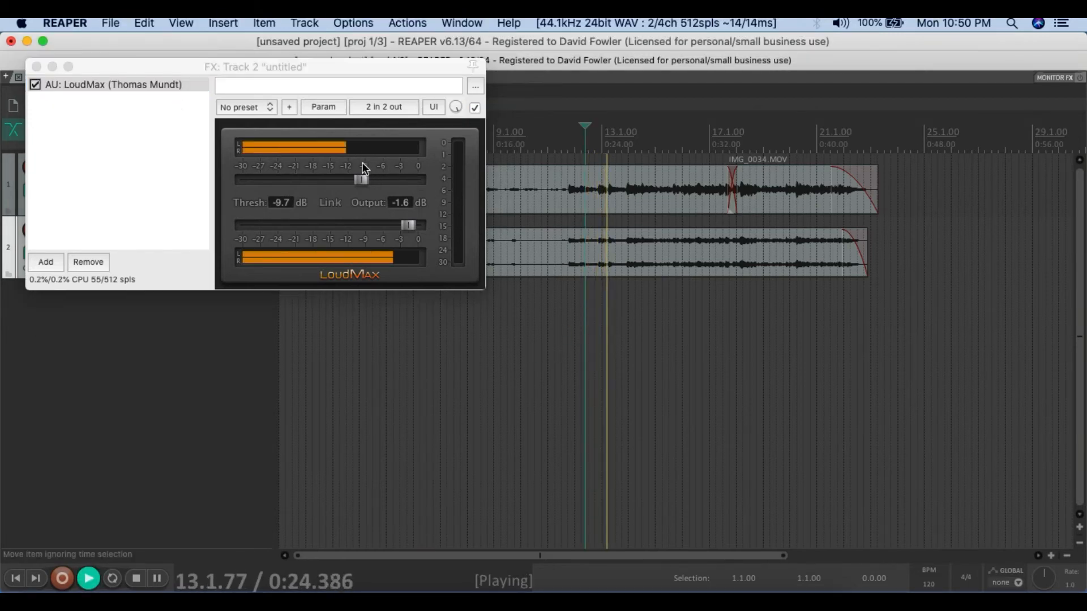
- Set LoudMax's threshold to -10.9 dB and its output to -0.5 dB, stop playback and close the effect window
{"action": "left_click", "coordinate": [361, 178]}
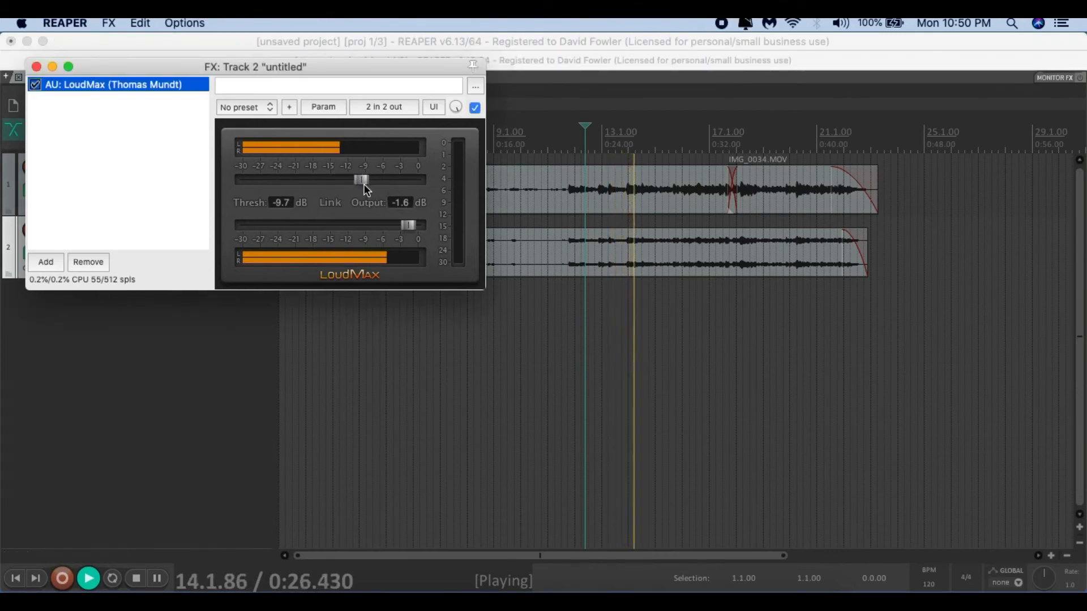
{"action": "mouse_move", "coordinate": [363, 182]}
{"action": "left_mouse_down"}
{"action": "mouse_move", "coordinate": [333, 183]}
{"action": "mouse_move", "coordinate": [352, 181]}
{"action": "left_mouse_up"}
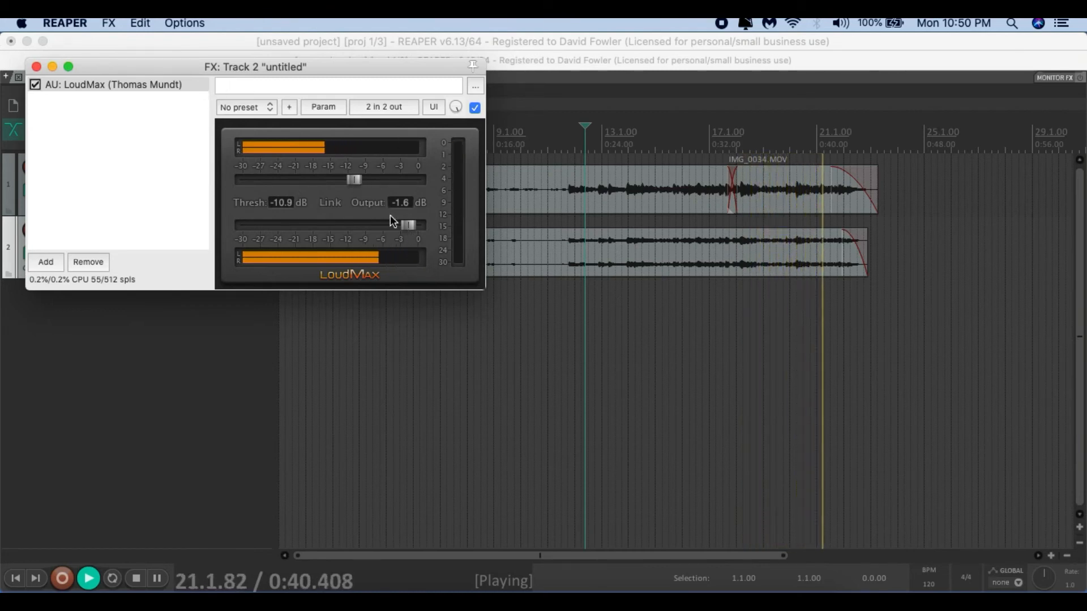
{"action": "left_click", "coordinate": [413, 227]}
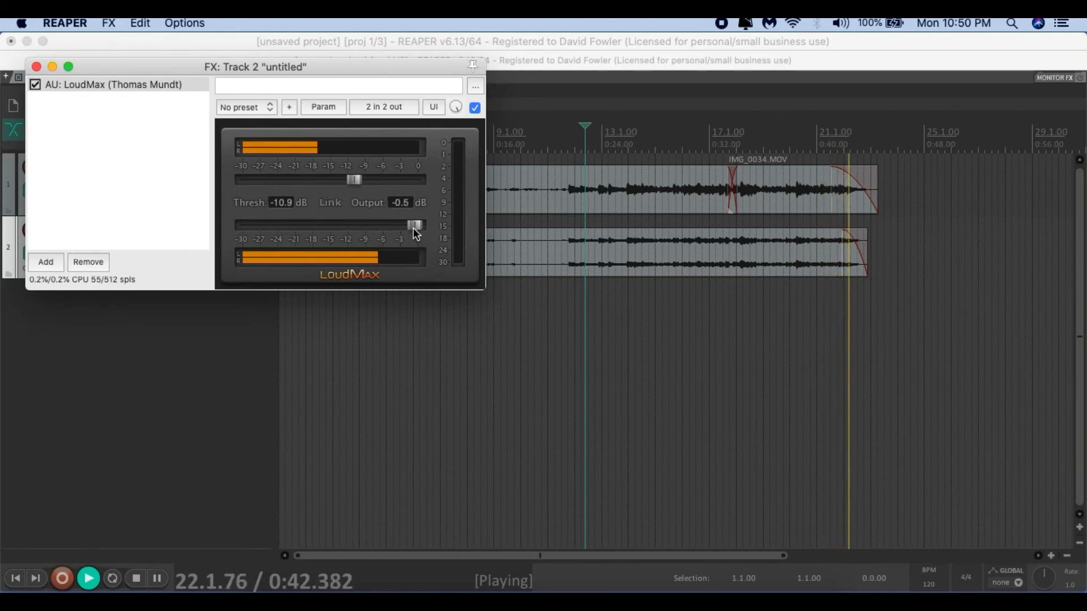
{"action": "key", "text": "space"}
{"action": "left_click", "coordinate": [35, 66]}
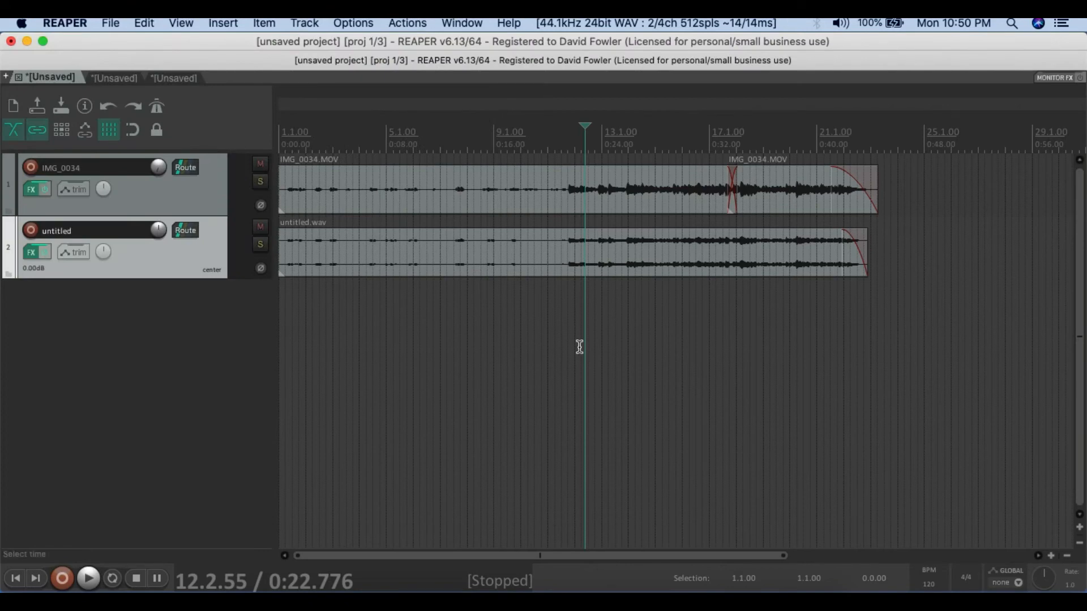
- Play the quieter opening section from 0:06.093 to check the limited audio
{"action": "left_click", "coordinate": [361, 312]}
{"action": "key", "text": "space"}
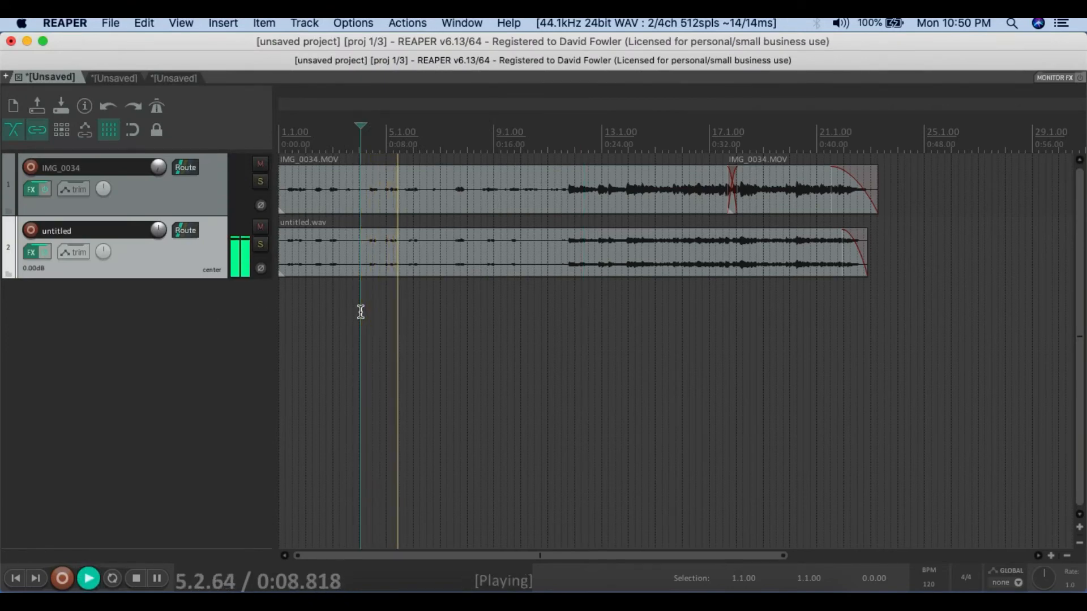
{"action": "key", "text": "space"}
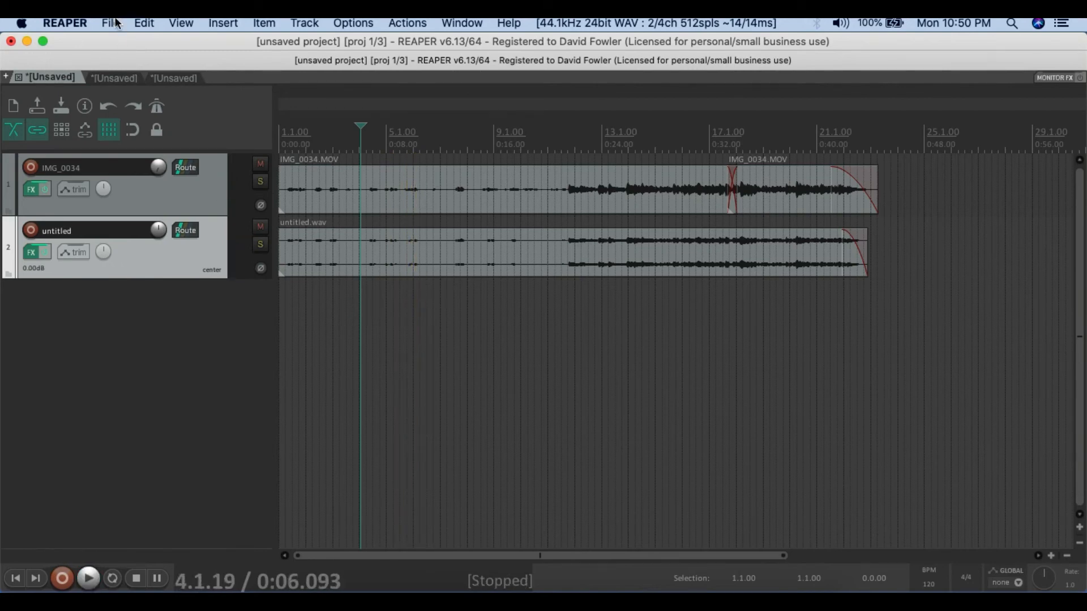
- Render the entire project's master mix as untitled.m4v in MPEG-4/MOV (AVFoundation) format, 1920 x 1080 at 30 fps with h264 and AAC
{"action": "left_click", "coordinate": [65, 24]}
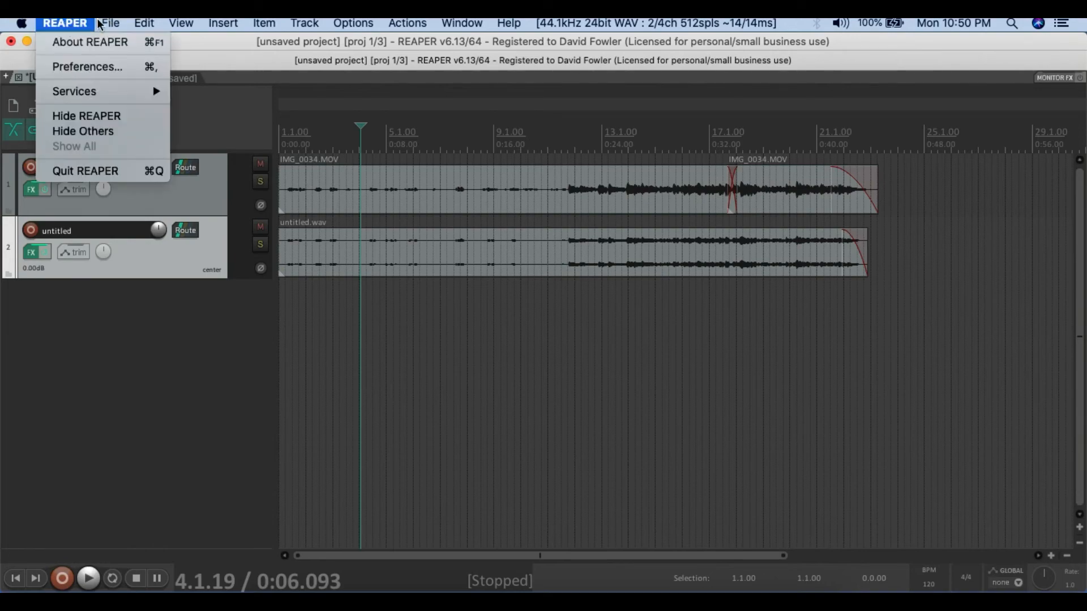
{"action": "mouse_move", "coordinate": [112, 24]}
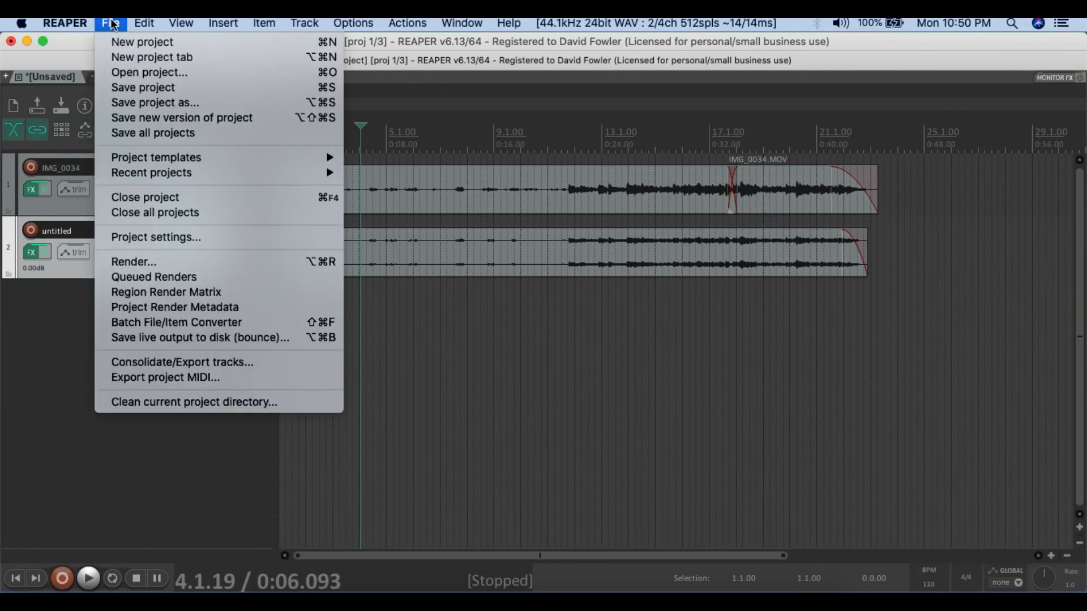
{"action": "left_click", "coordinate": [148, 261]}
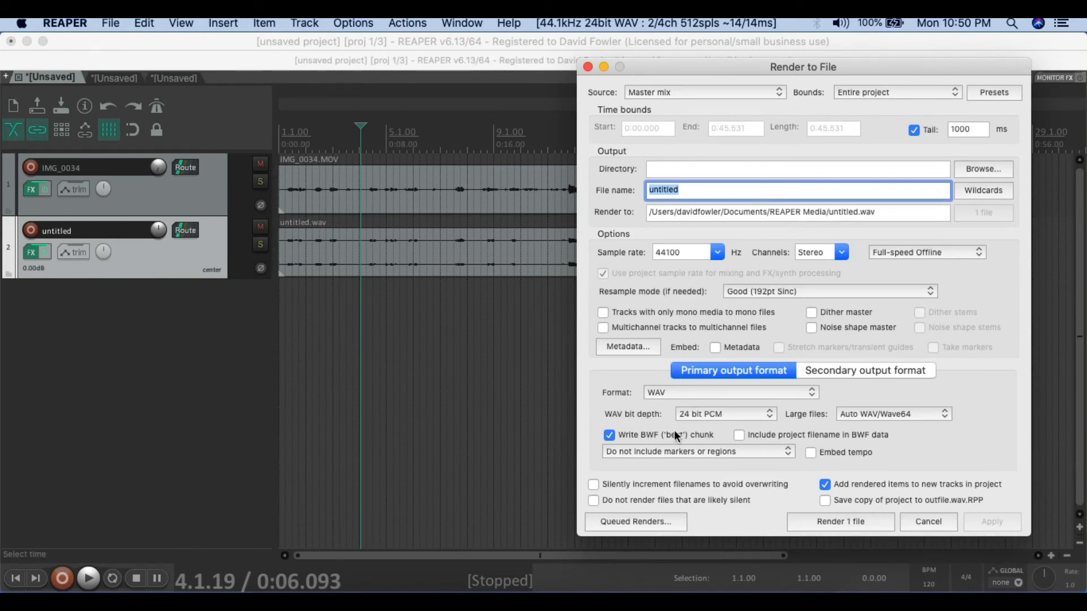
{"action": "left_click", "coordinate": [689, 393]}
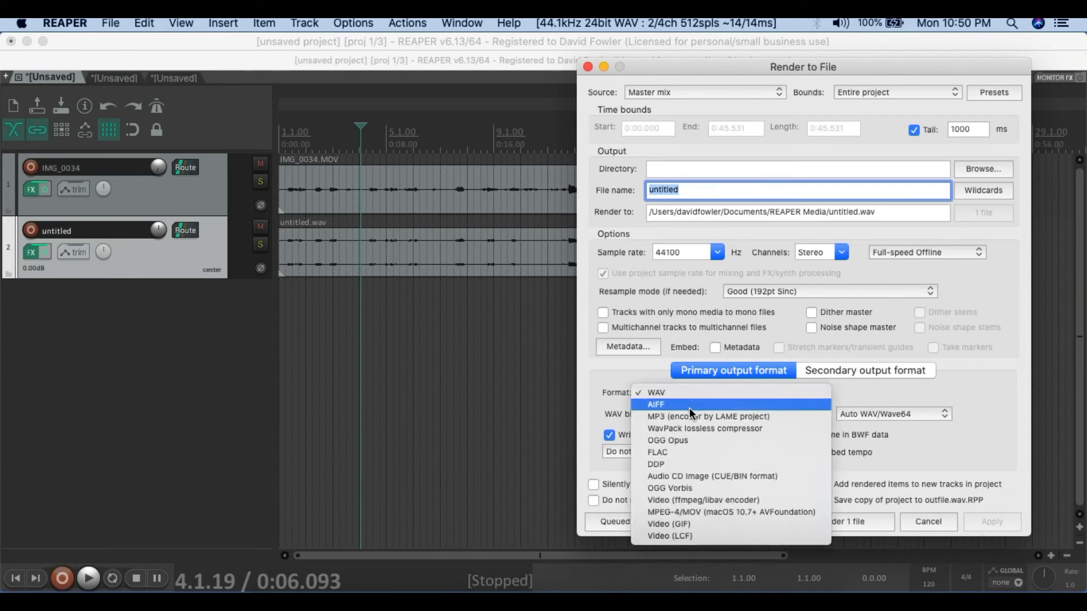
{"action": "left_click", "coordinate": [705, 513]}
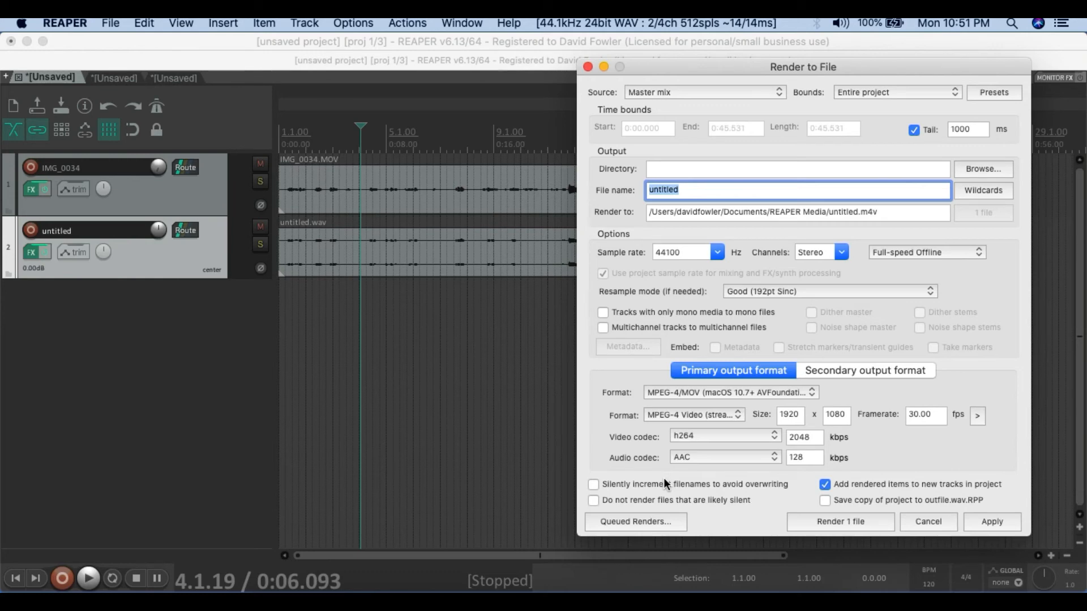
{"action": "left_click", "coordinate": [1004, 522]}
{"action": "left_click", "coordinate": [832, 523]}
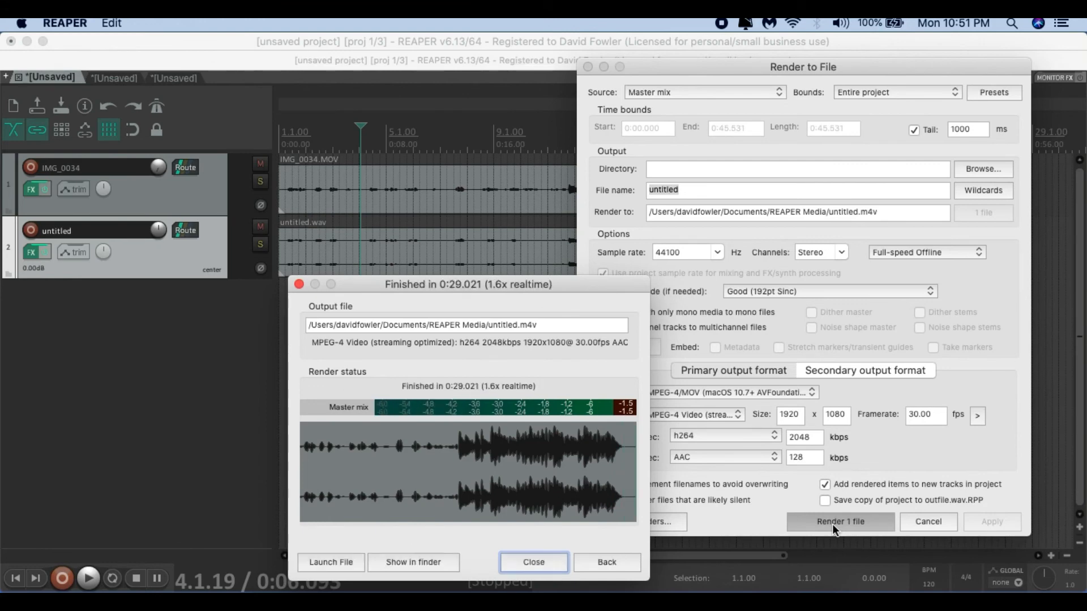
- Reveal the rendered untitled.m4v in Finder and close the render report
{"action": "left_click", "coordinate": [423, 561]}
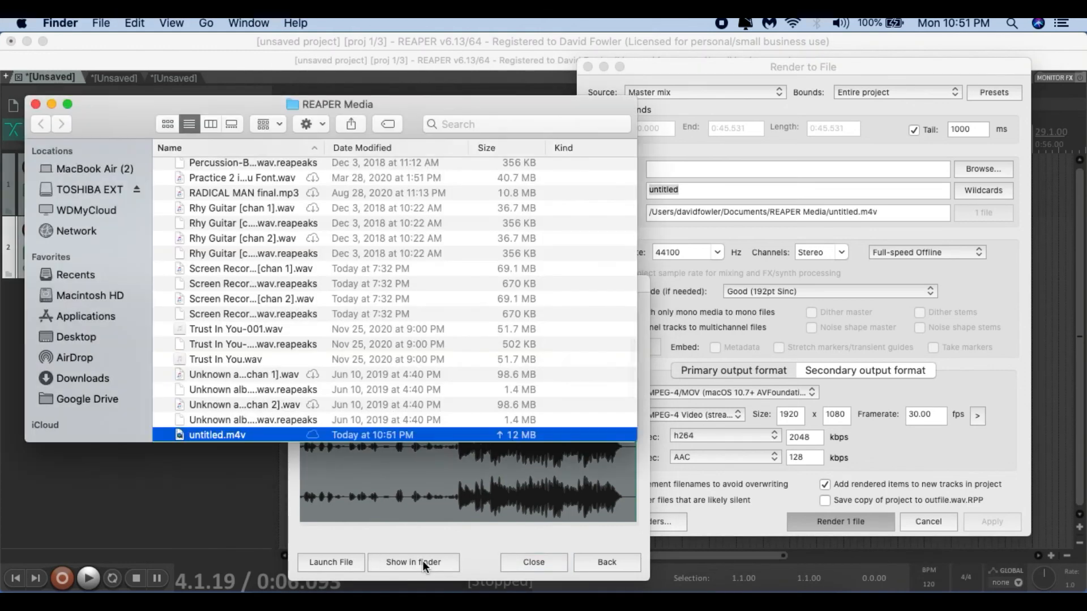
{"action": "left_click", "coordinate": [546, 563]}
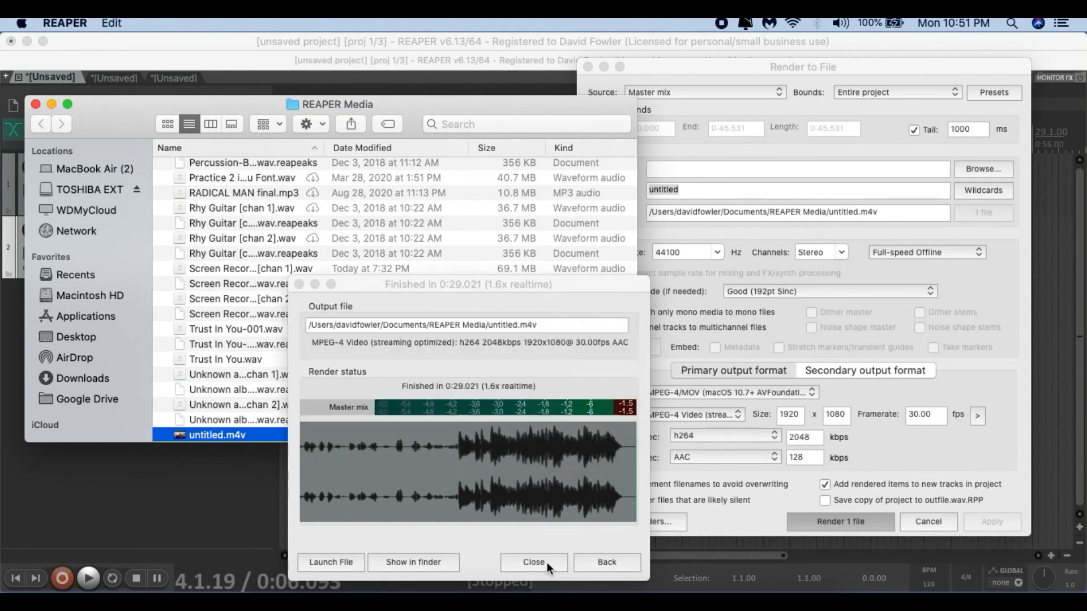
{"action": "left_click", "coordinate": [547, 562]}
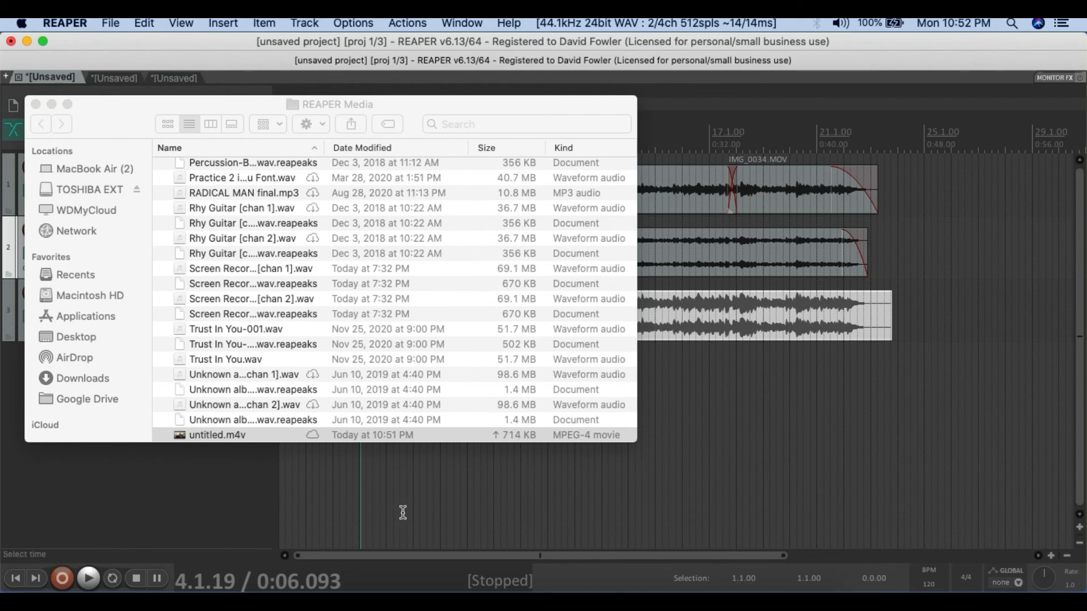
- Play untitled.m4v in QuickTime Player, skipping to about the middle and near the end to check the rendered video
{"action": "double_click", "coordinate": [230, 434]}
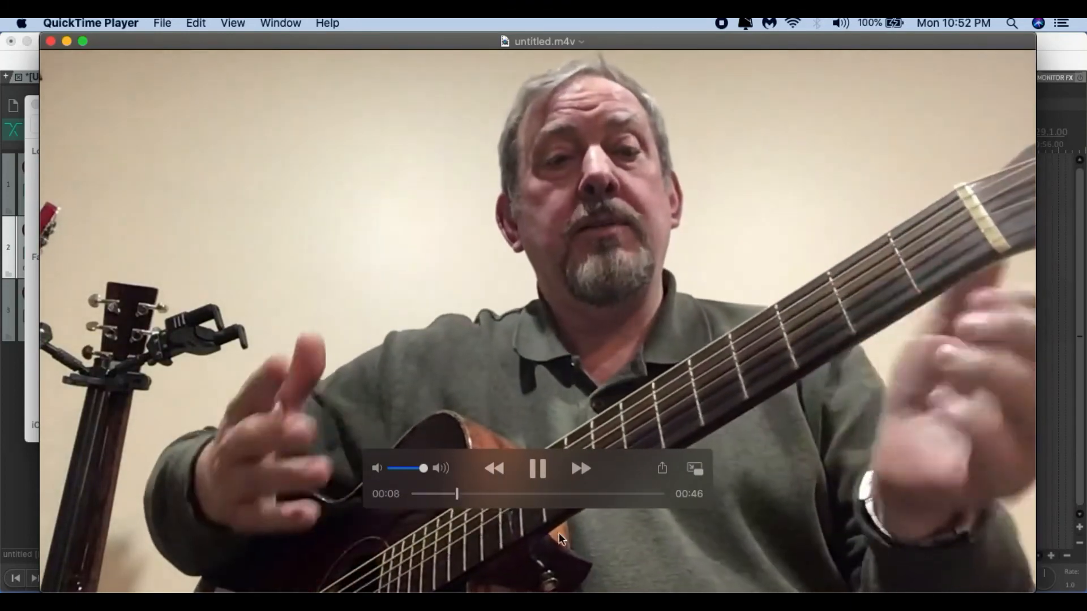
{"action": "left_click", "coordinate": [544, 494]}
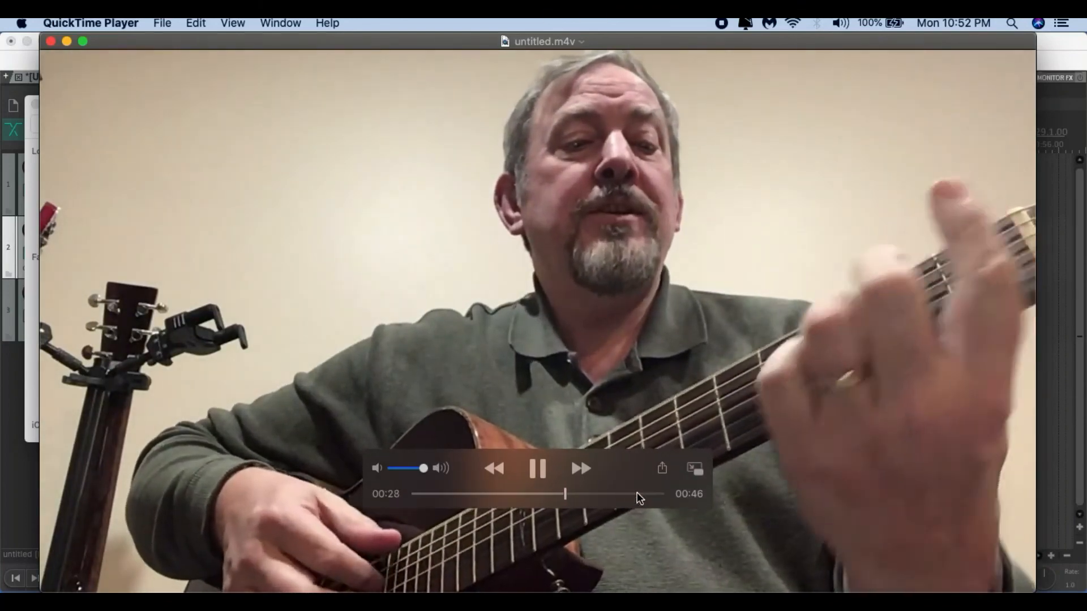
{"action": "left_click", "coordinate": [638, 494]}
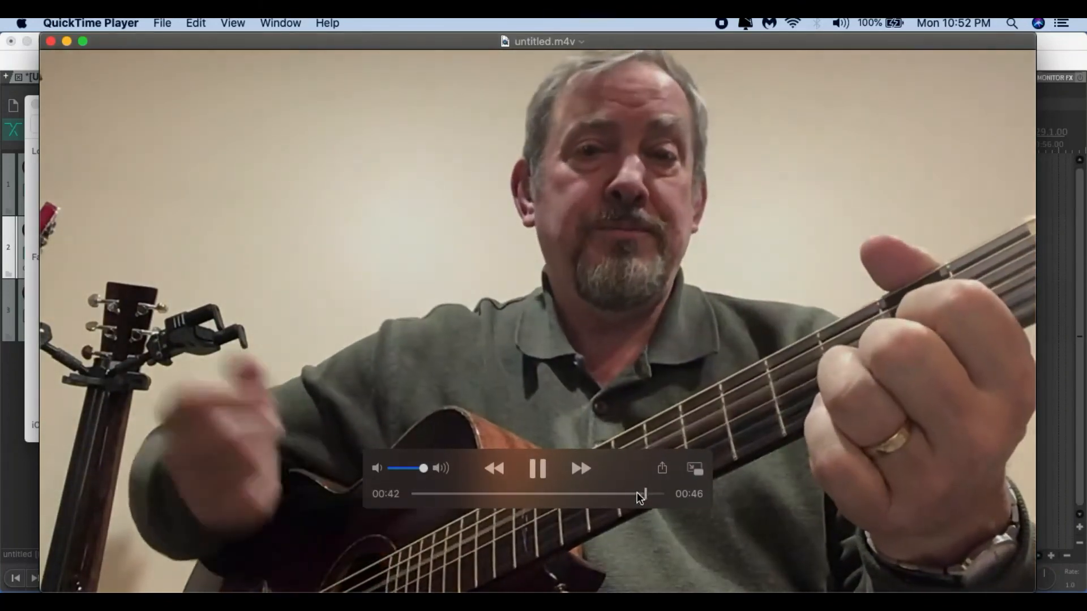